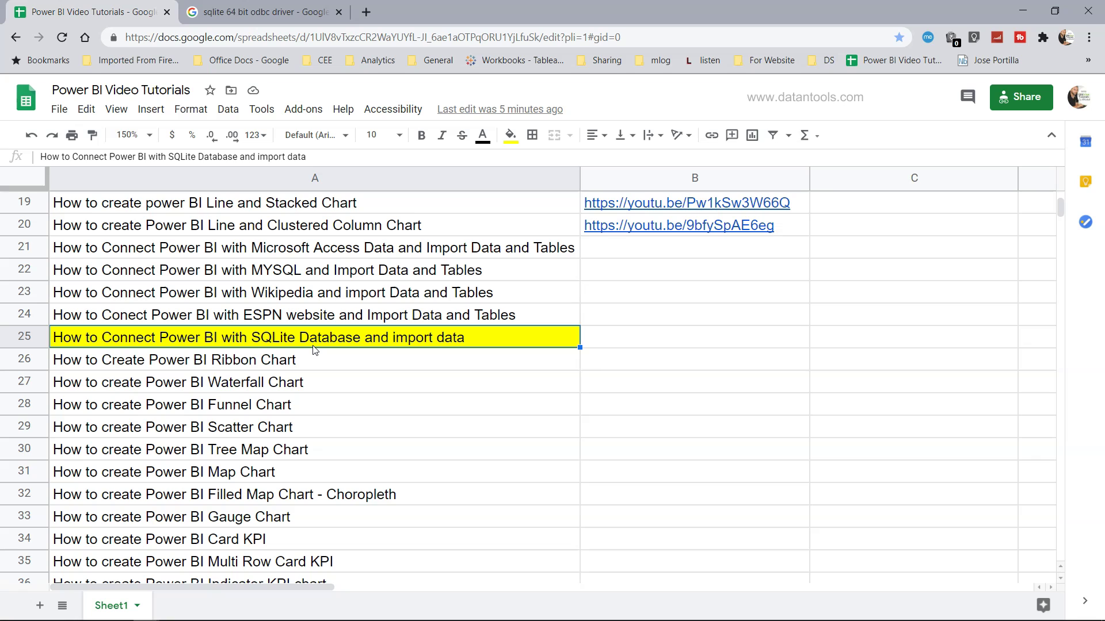
- Bring up the blank Power BI report canvas, then return to the browser tutorial list
key("alt+Tab")
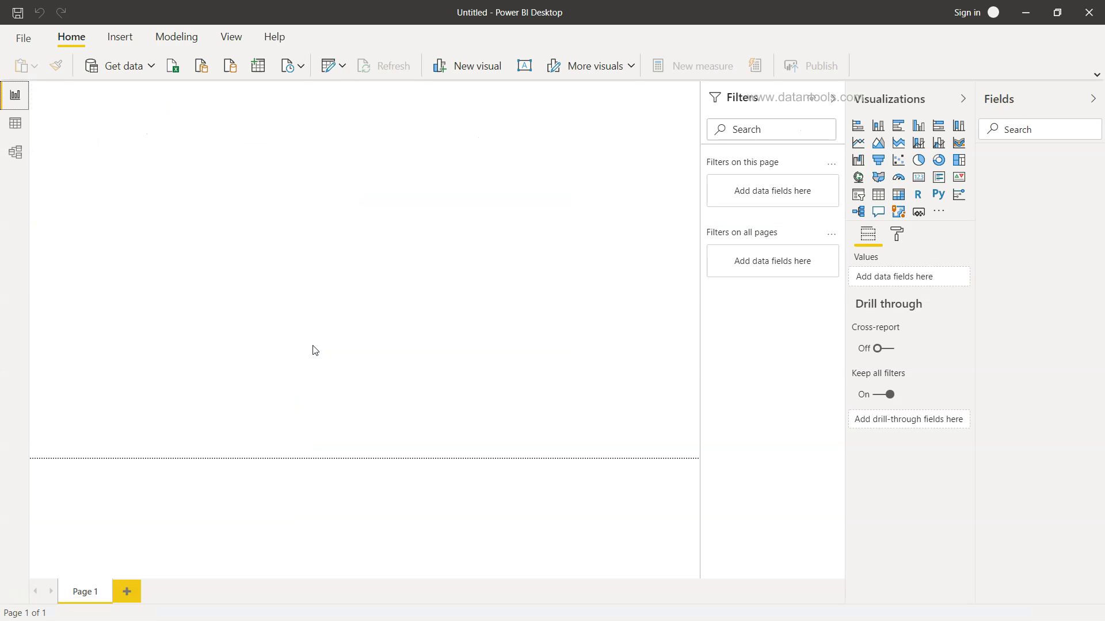
left_click(275, 196)
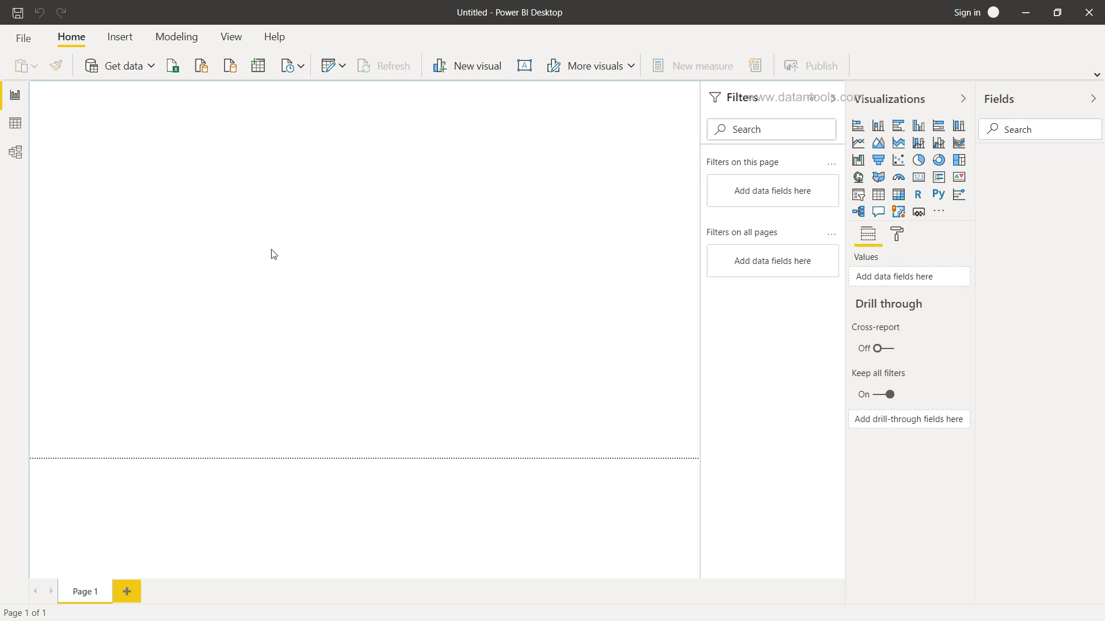
key("alt+Tab")
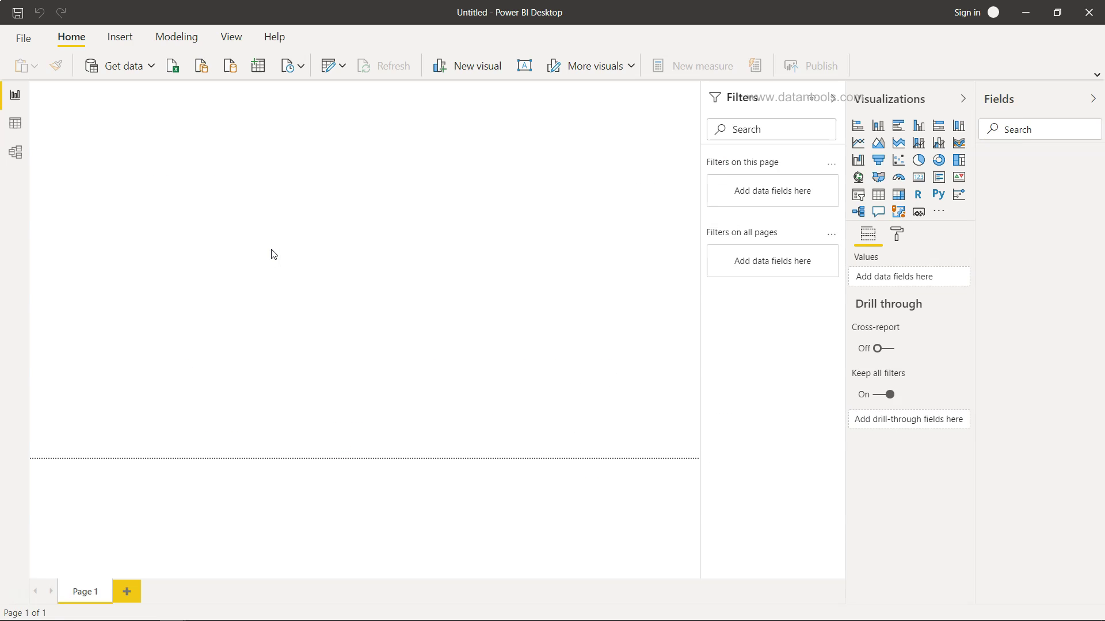
- From the 'sqlite 64 bit odbc driver' search results, reach the ch-werner.de SQLite ODBC Driver page
key("alt+Tab")
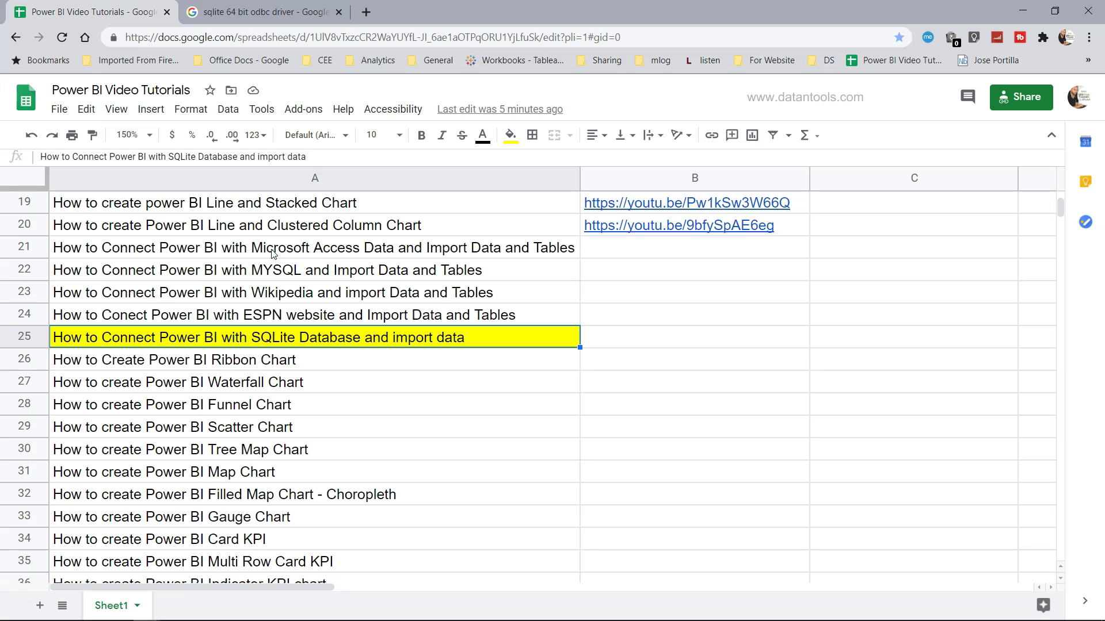
left_click(289, 9)
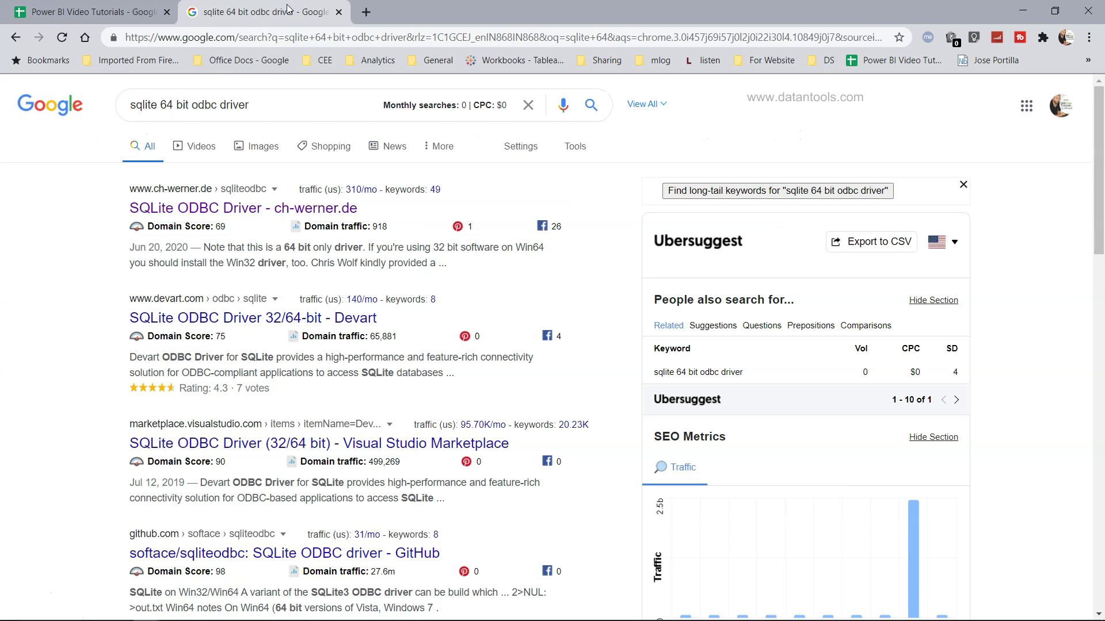
scroll(552, 346, "down", 1)
left_click(259, 81)
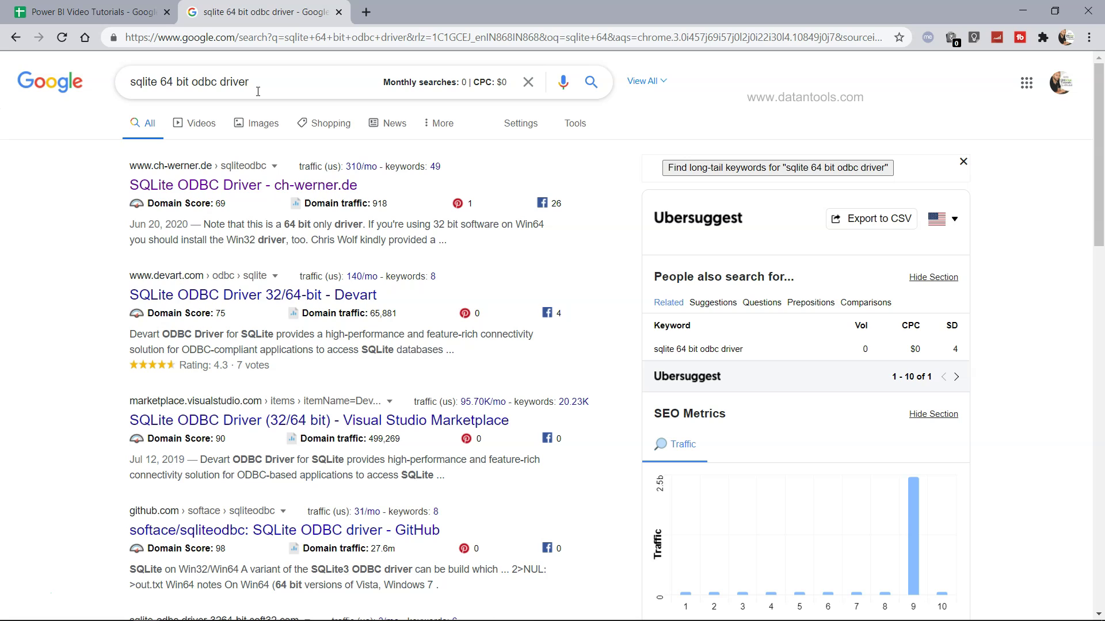
mouse_move(268, 82)
left_mouse_down()
mouse_move(121, 83)
mouse_move(250, 81)
left_mouse_up()
left_click(154, 82)
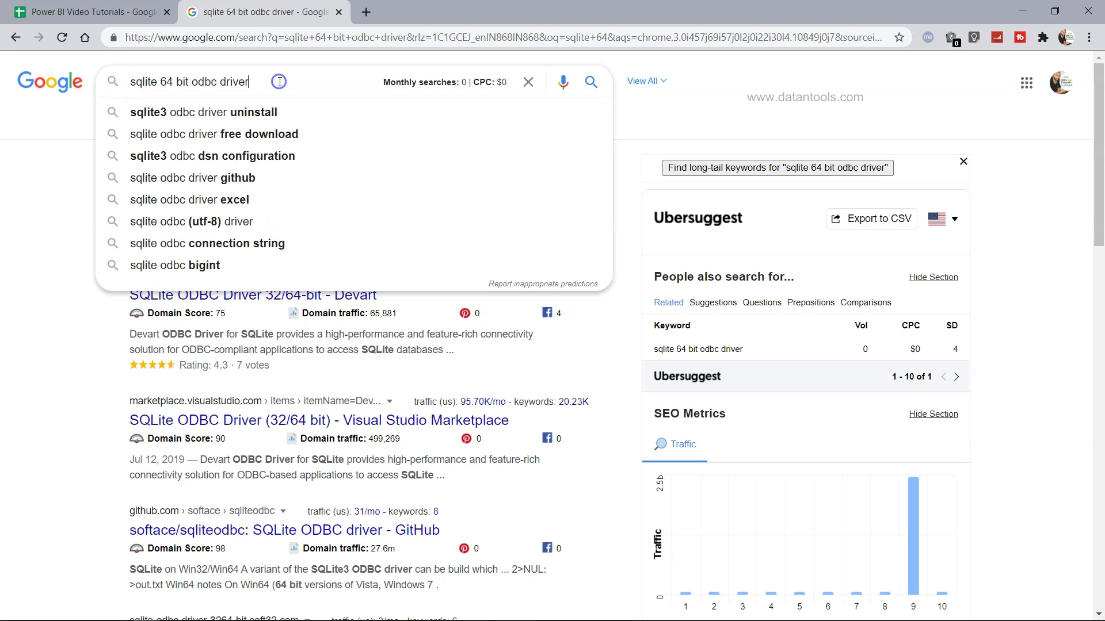
left_click(280, 81)
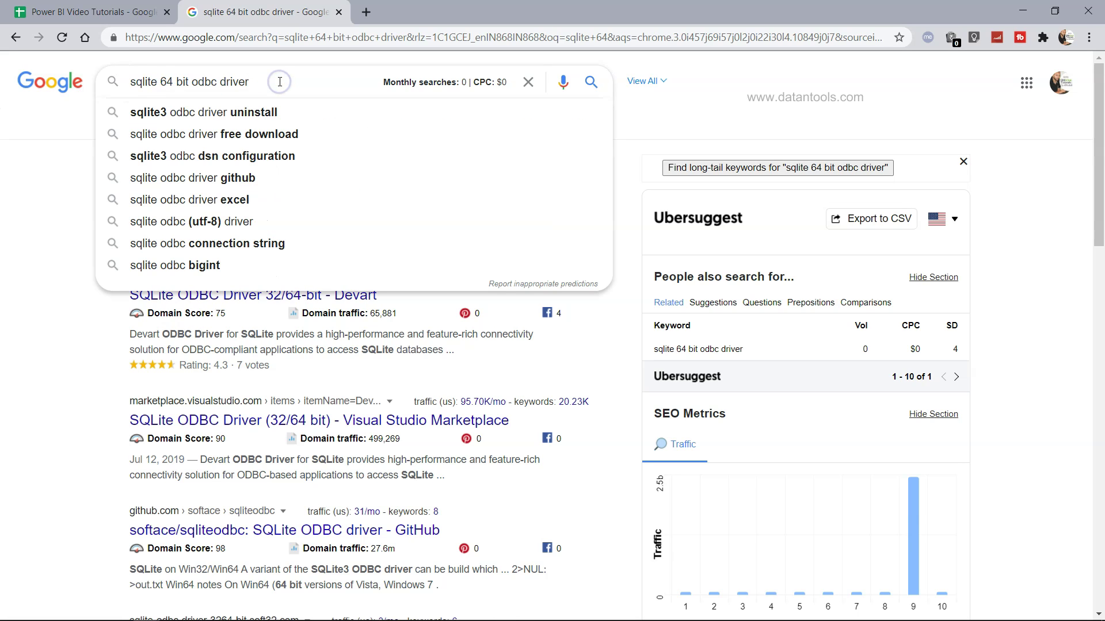
left_click(26, 324)
mouse_move(242, 185)
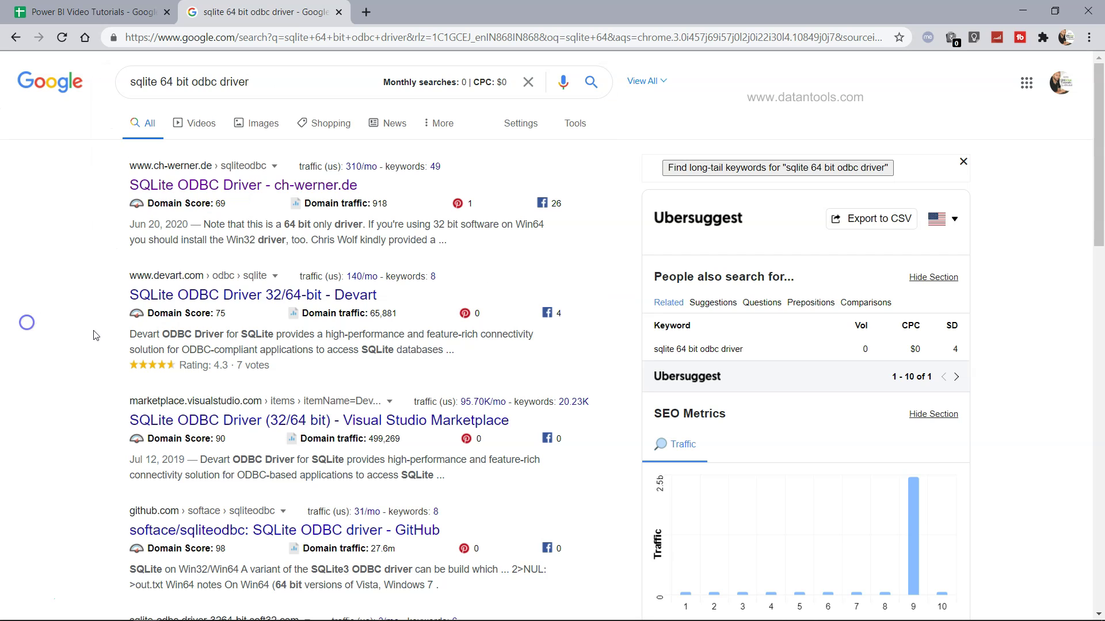
left_click(248, 188)
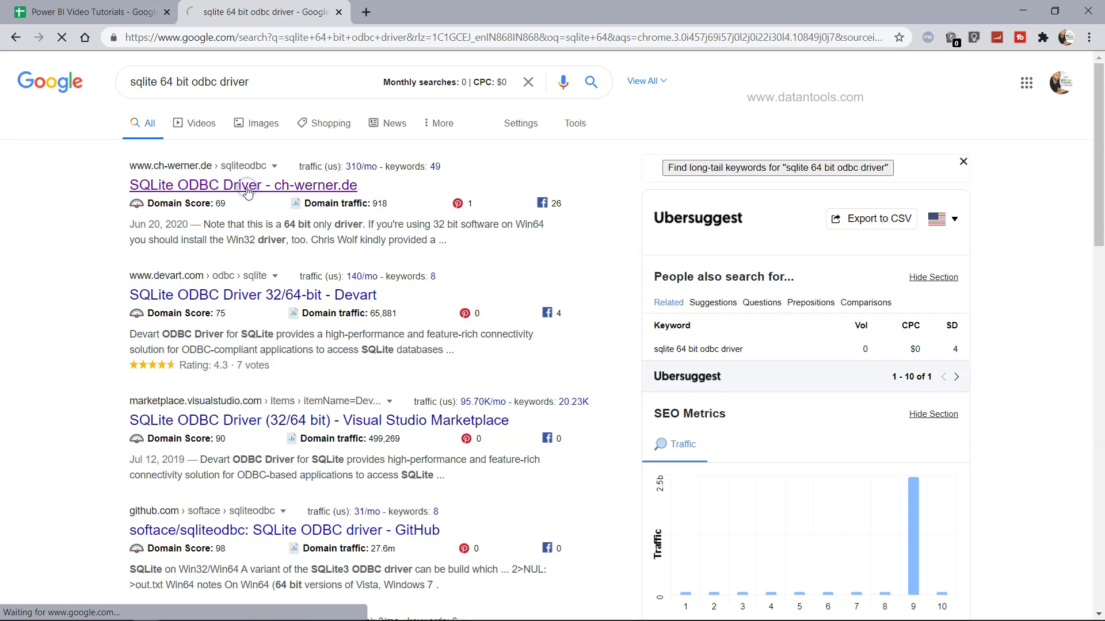
scroll(361, 398, "down", 3)
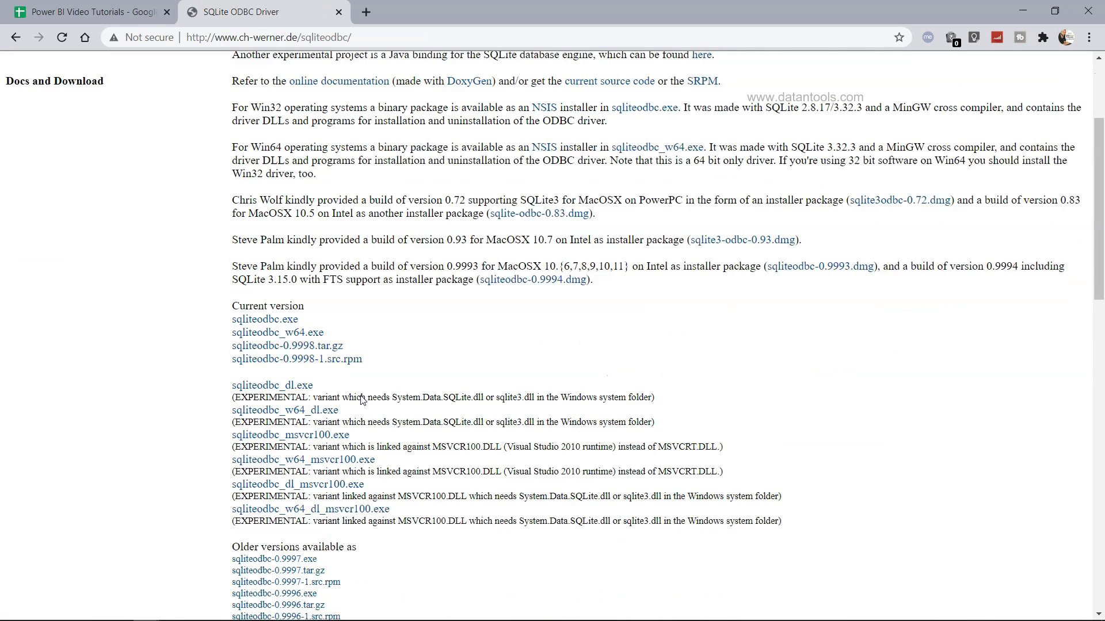
scroll(361, 398, "down", 1)
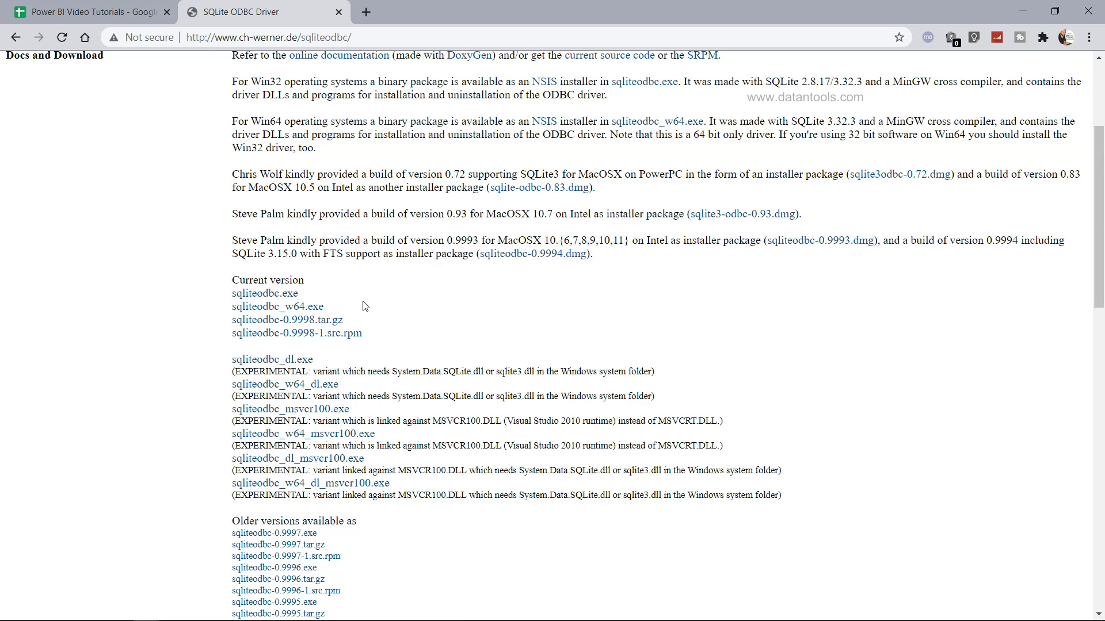
- Search Windows for 'dsn' to find the ODBC Data Sources app
key("super")
type("dsn")
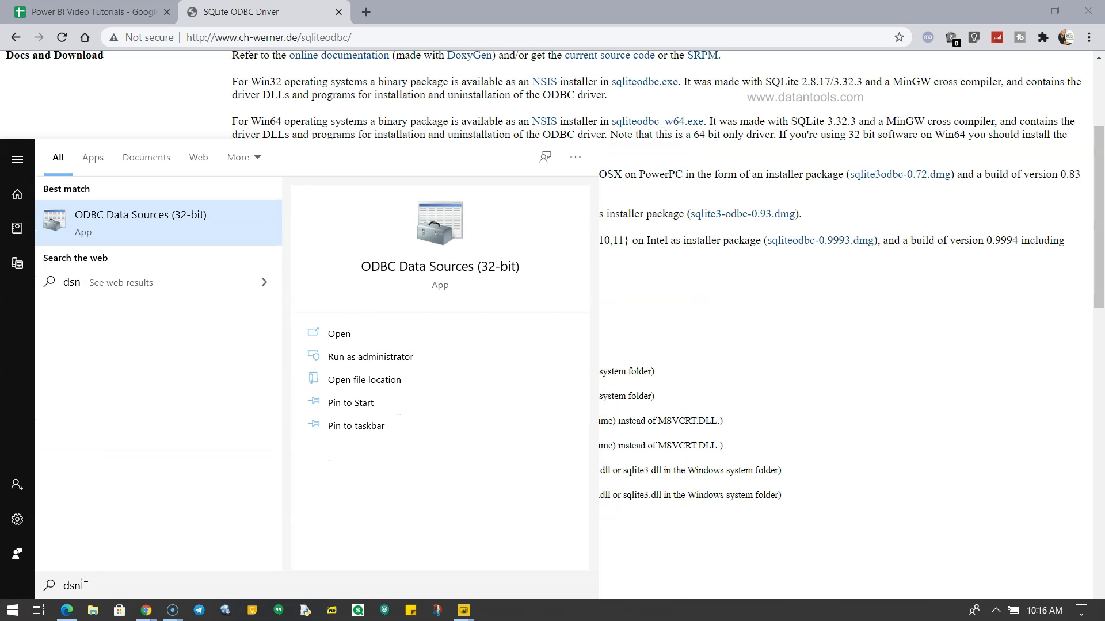
- In ODBC Data Sources (32-bit), add a new user DSN using the SQLite3 ODBC Driver
left_click(143, 225)
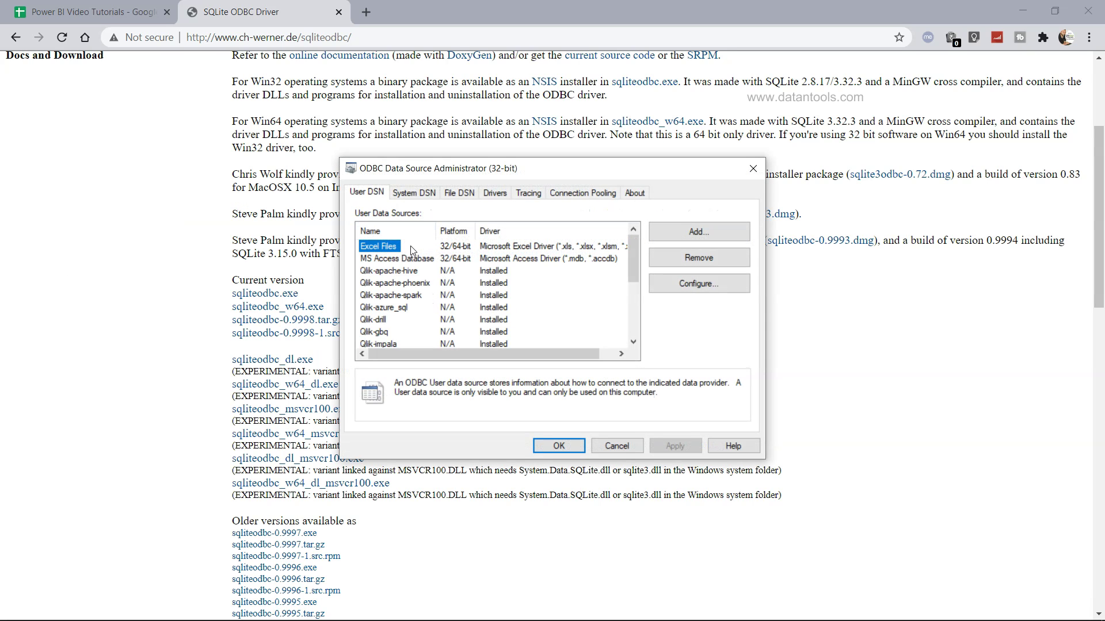
scroll(419, 312, "down", 5)
scroll(419, 313, "up", 5)
left_click(698, 233)
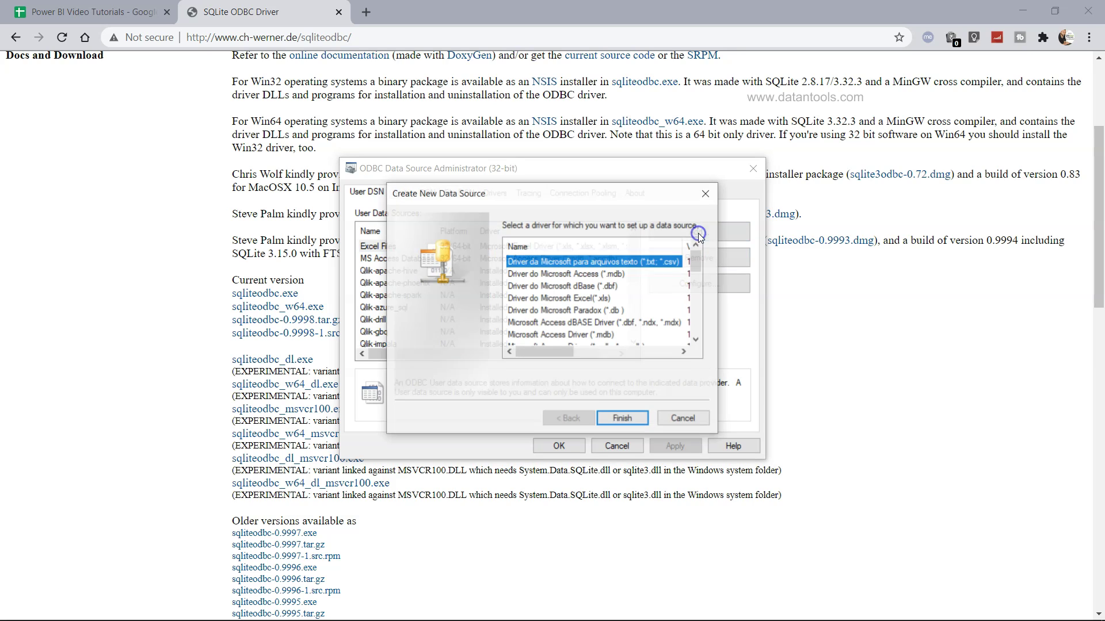
scroll(596, 314, "down", 2)
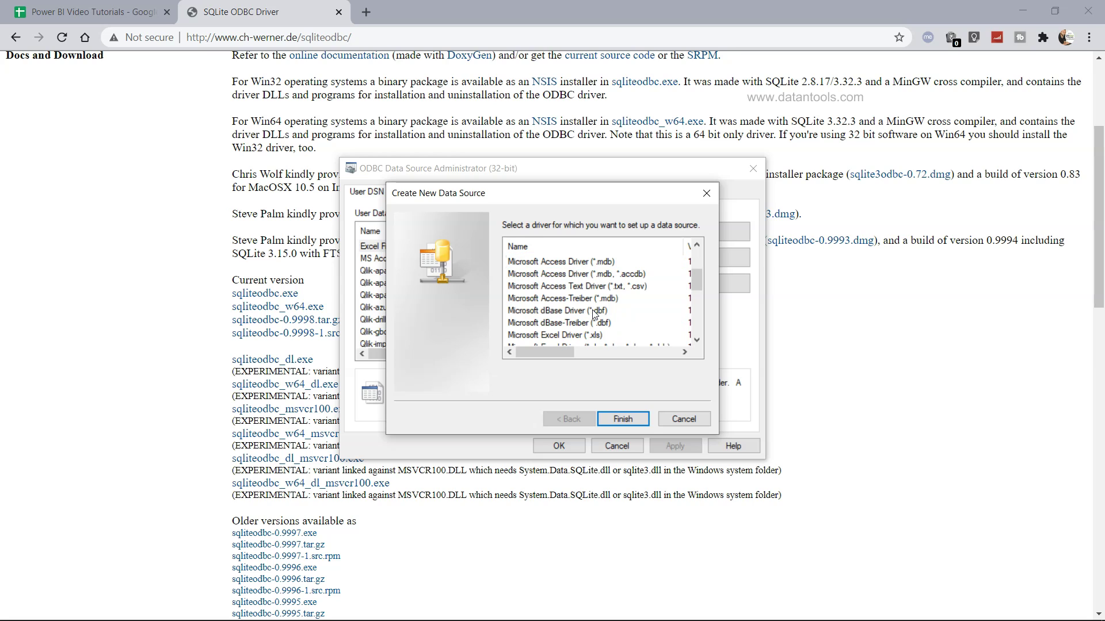
scroll(594, 314, "down", 1)
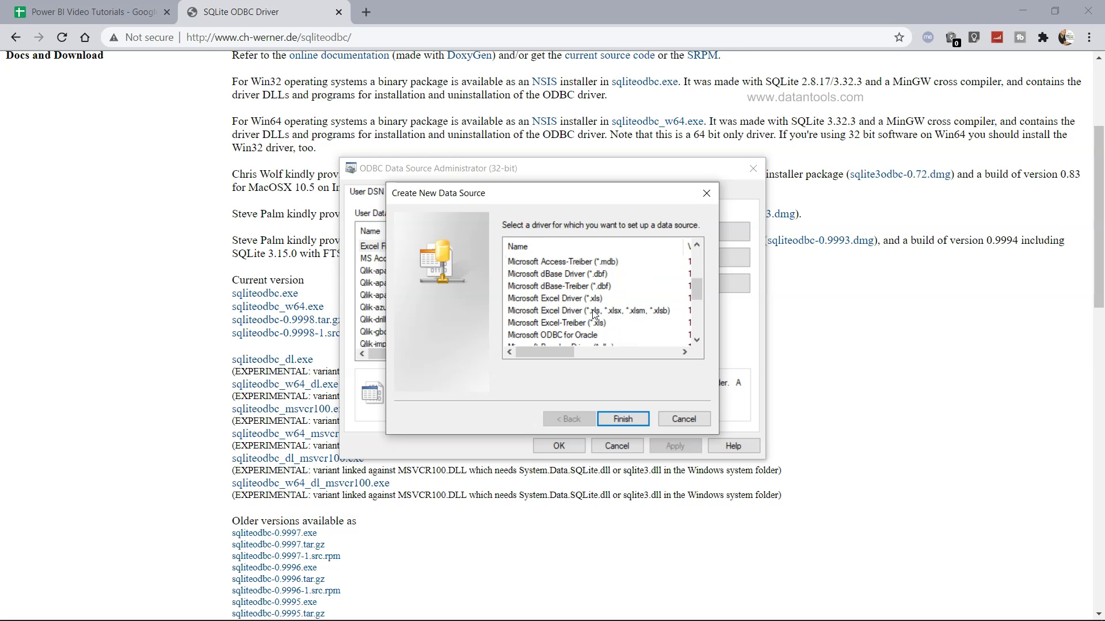
scroll(593, 315, "down", 3)
left_click(558, 336)
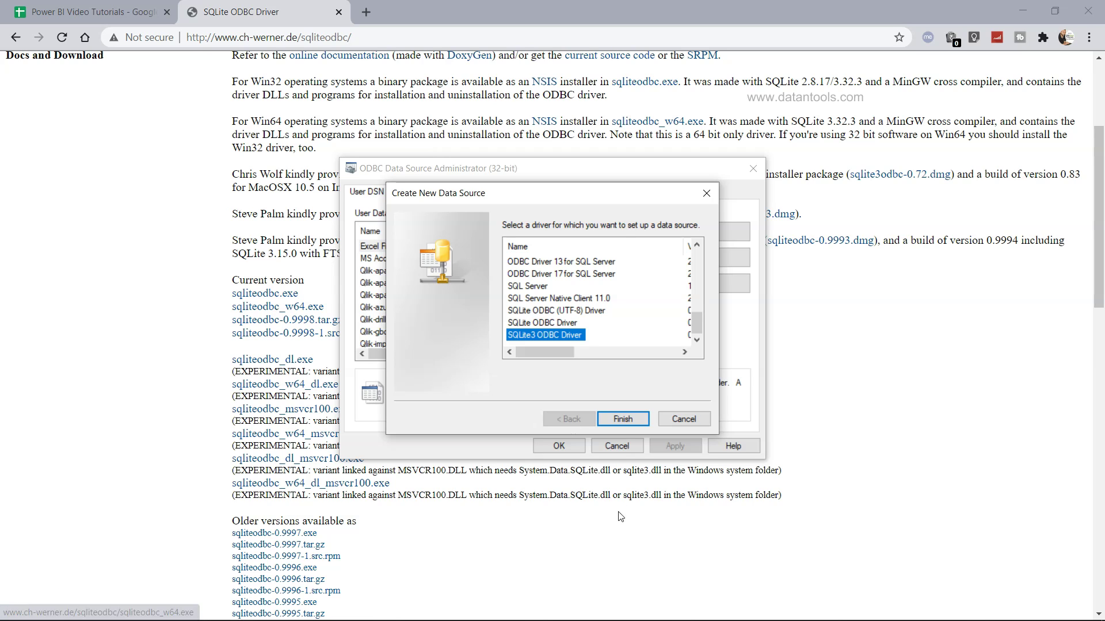
left_click(623, 419)
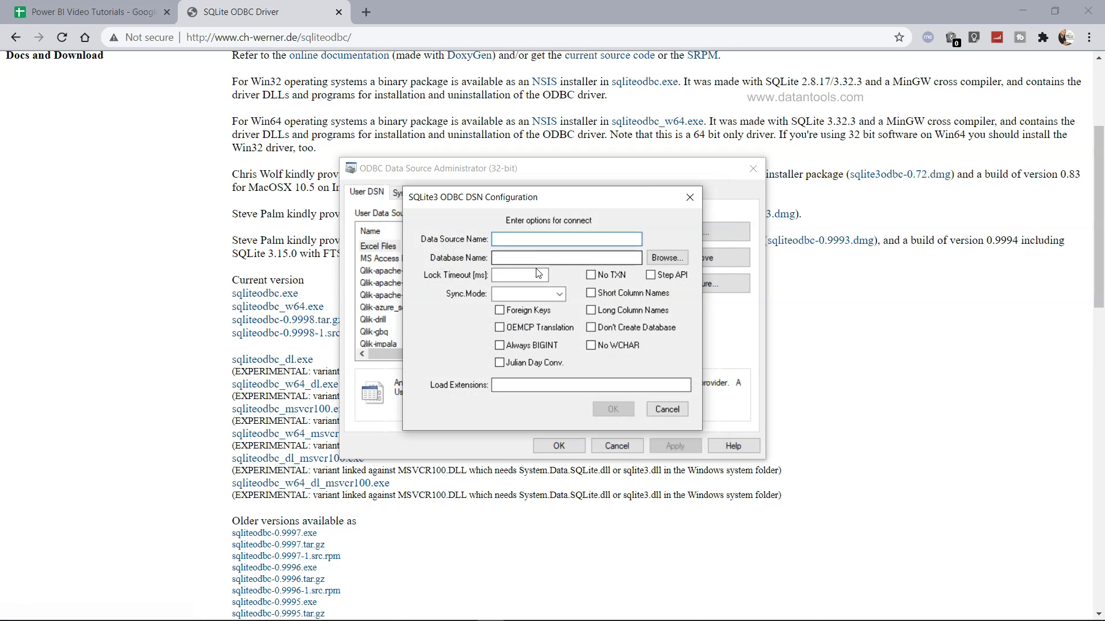
type("chinook")
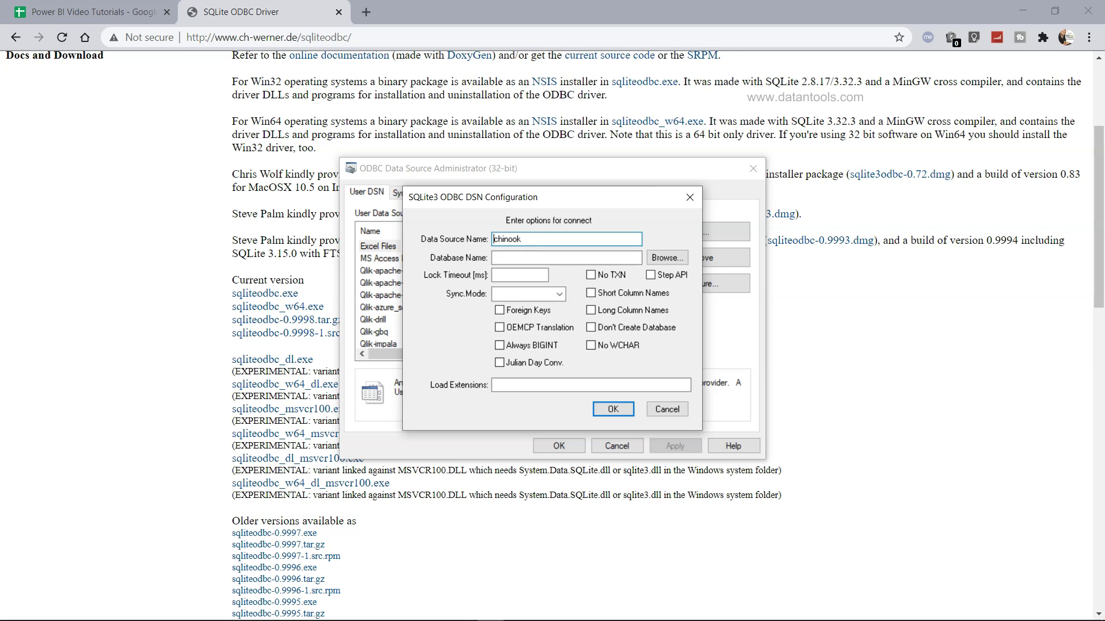
type("sqlite_")
- Name the DSN sqlite_chinook and point it at Documents\SQL Lite\Sample Database\chinook
key("BackSpace")
key("BackSpace")
type("_")
left_click(539, 257)
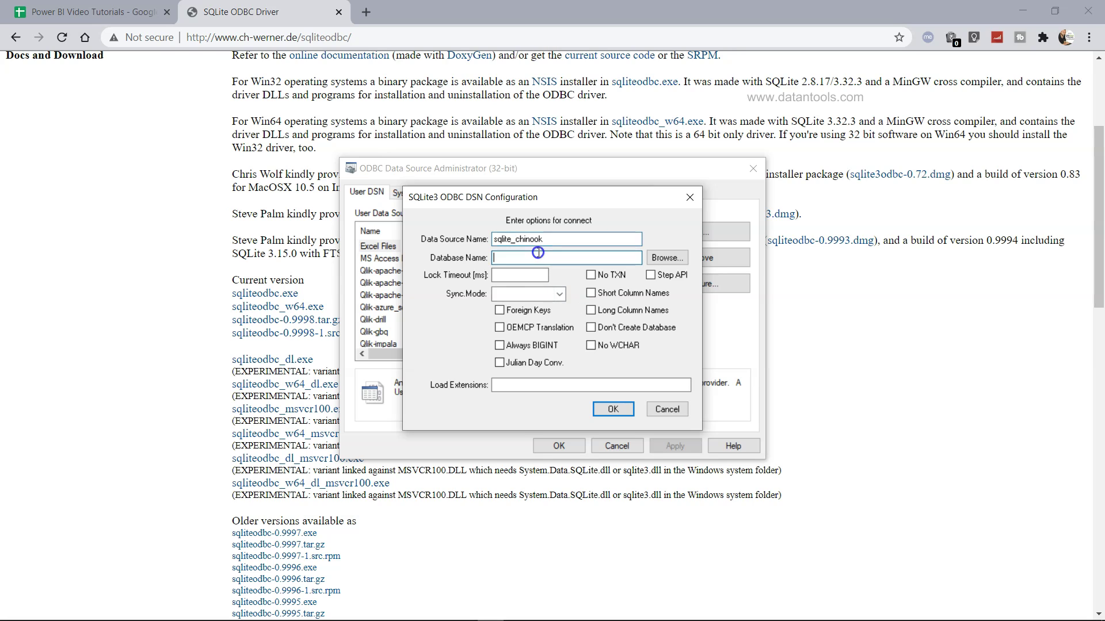
left_click(667, 258)
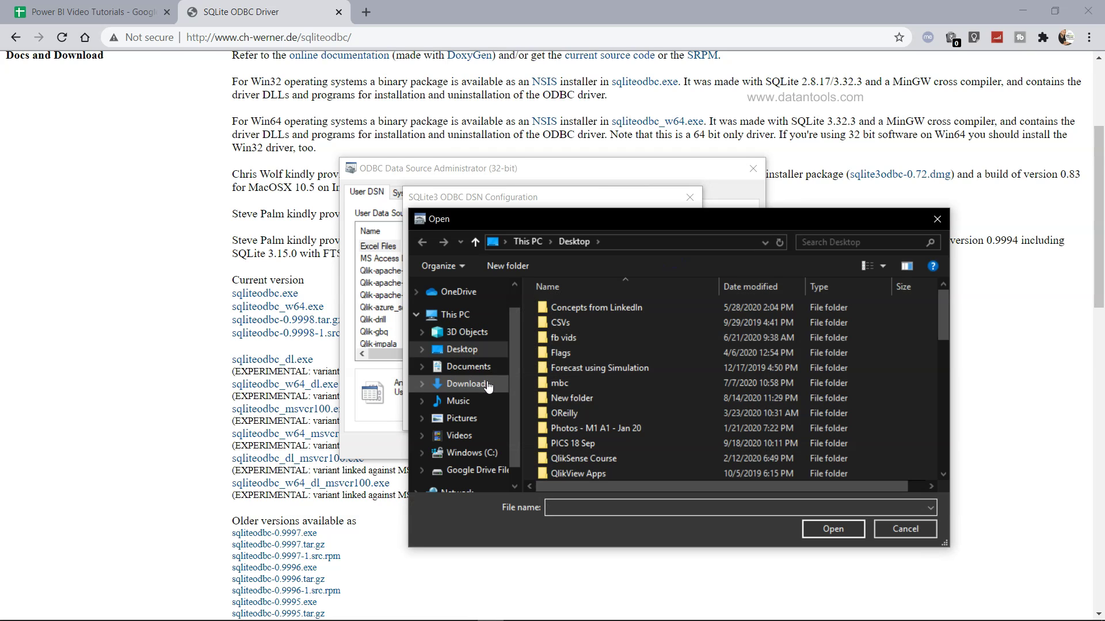
left_click(468, 366)
left_click(565, 382)
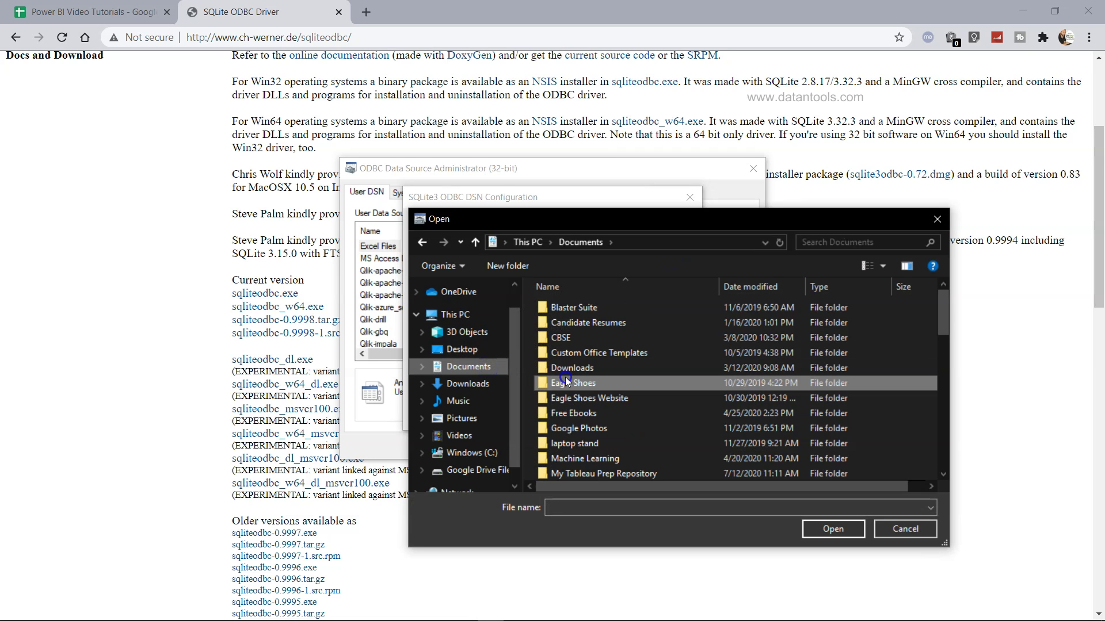
type("sq")
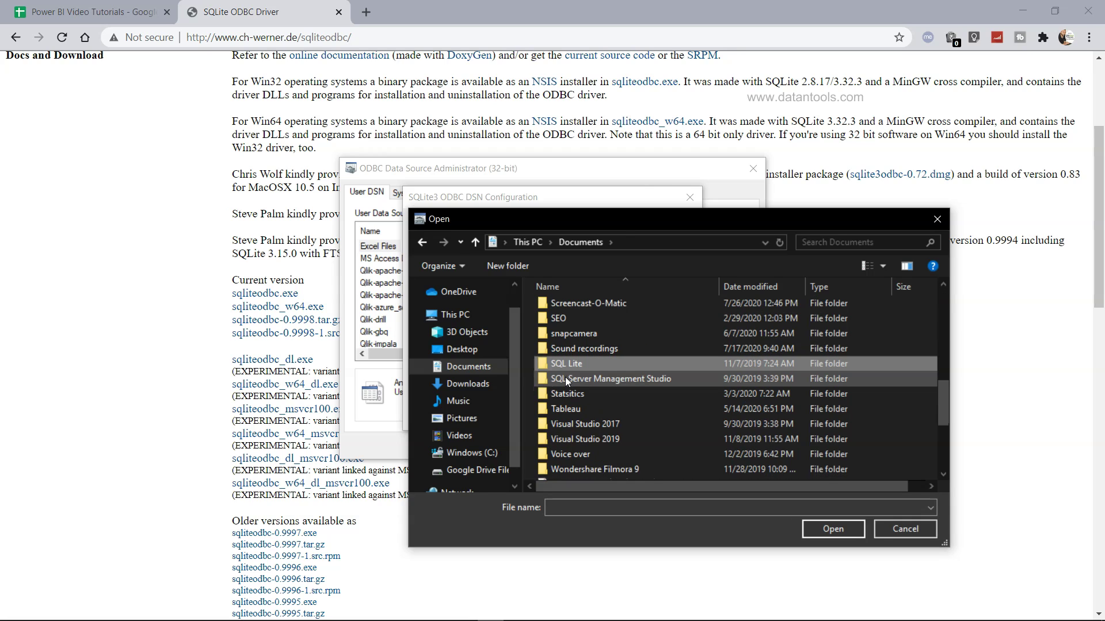
key("Return")
double_click(592, 337)
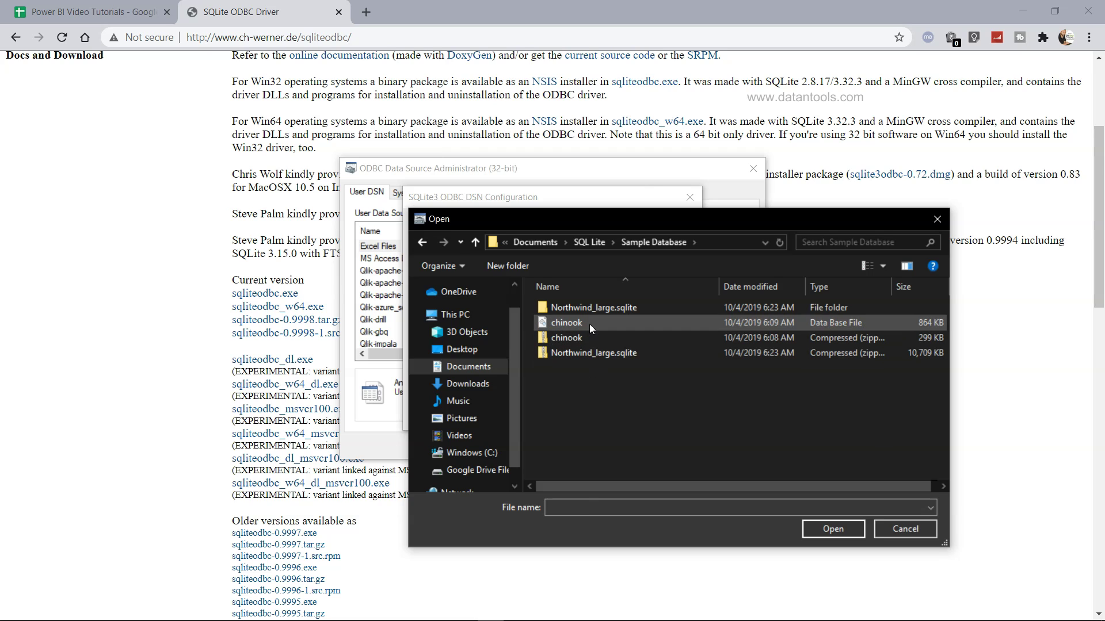
left_click(590, 324)
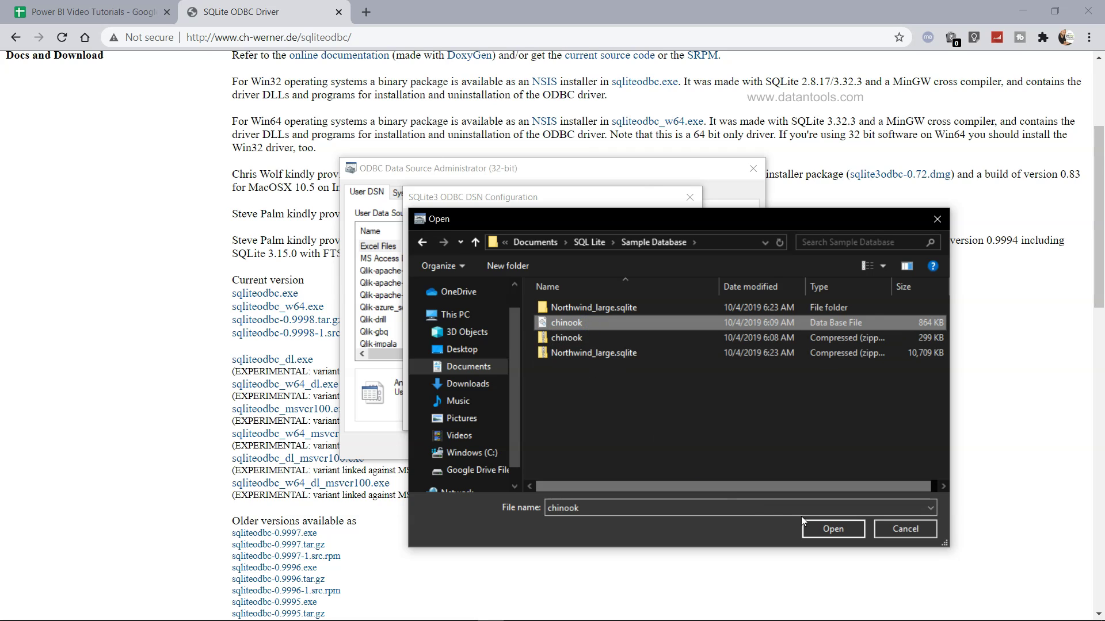
left_click(832, 529)
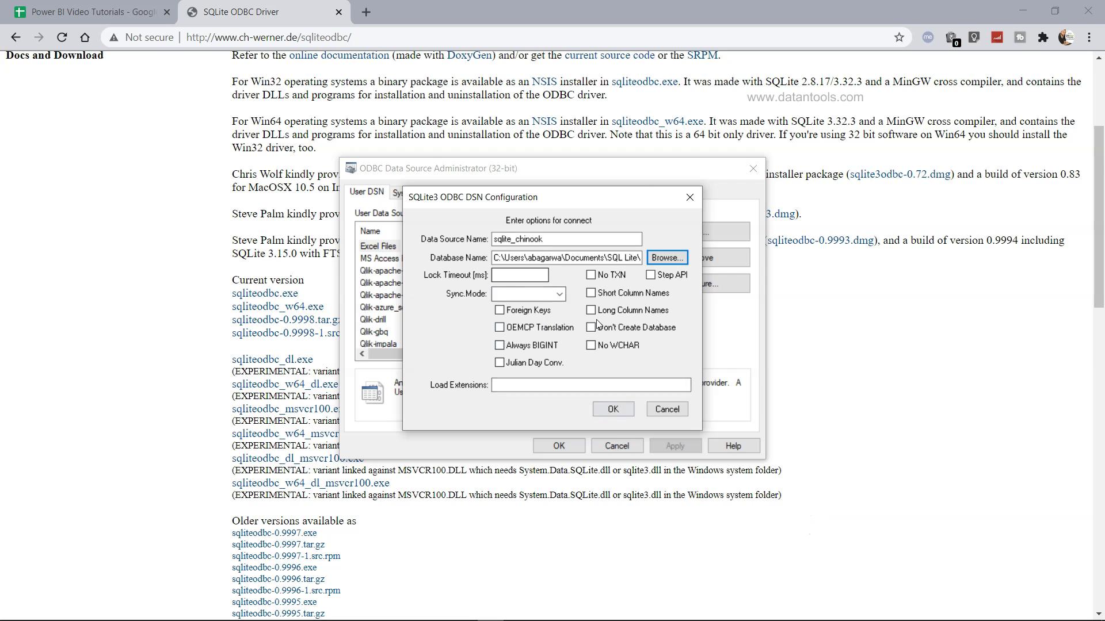
- Save the sqlite_chinook data source and close the ODBC administrator
left_click(619, 410)
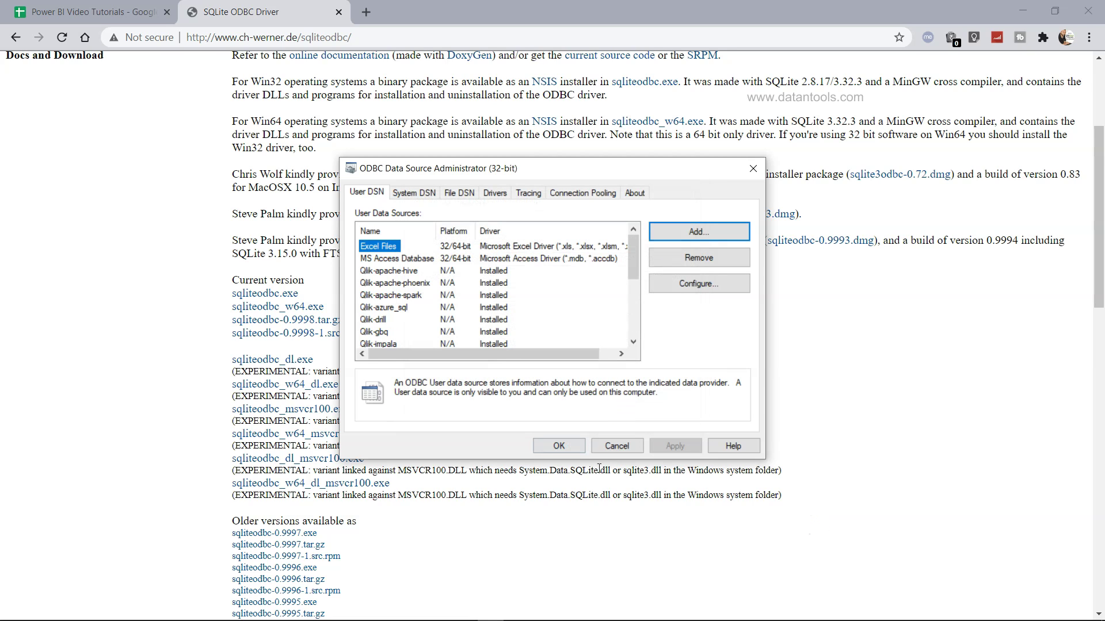
left_click(560, 446)
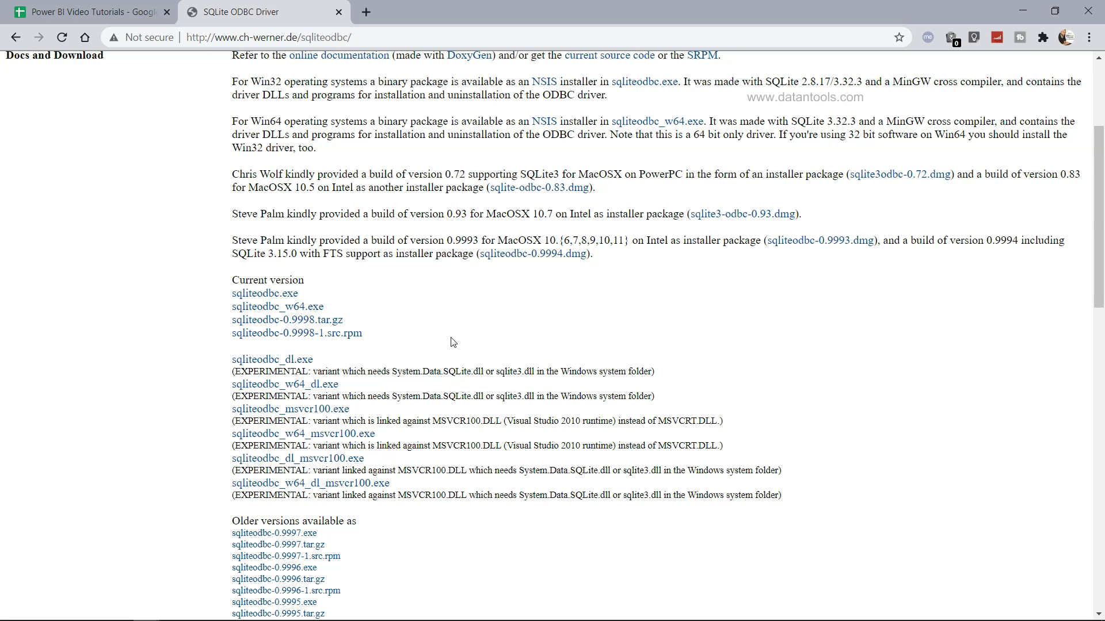
- In Power BI, start Get data with the ODBC connector from the Other category
key("alt+Tab")
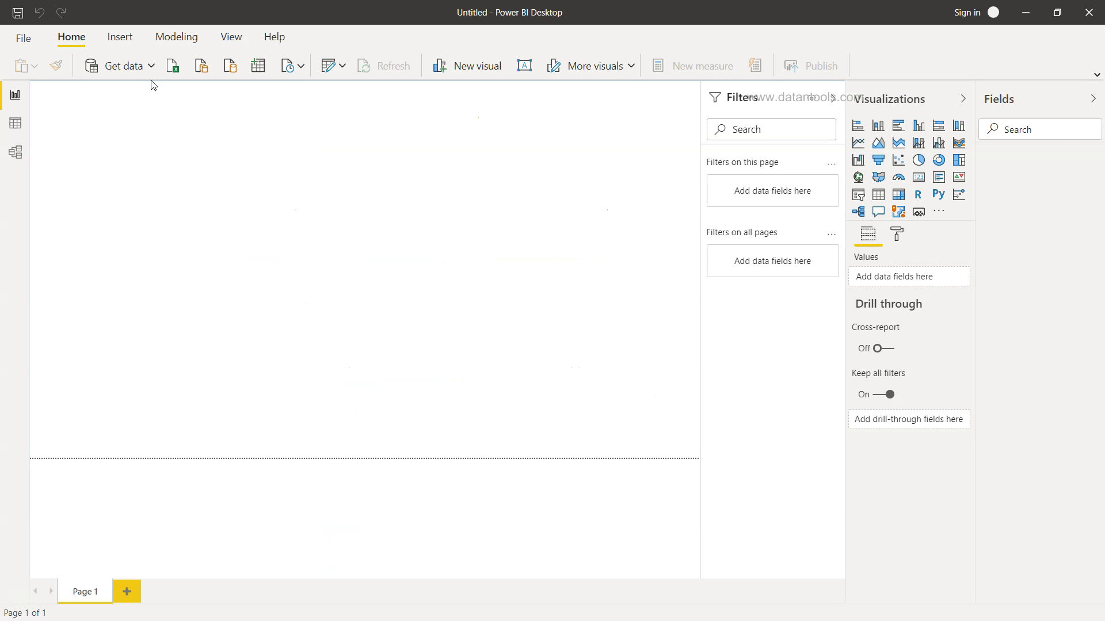
left_click(153, 72)
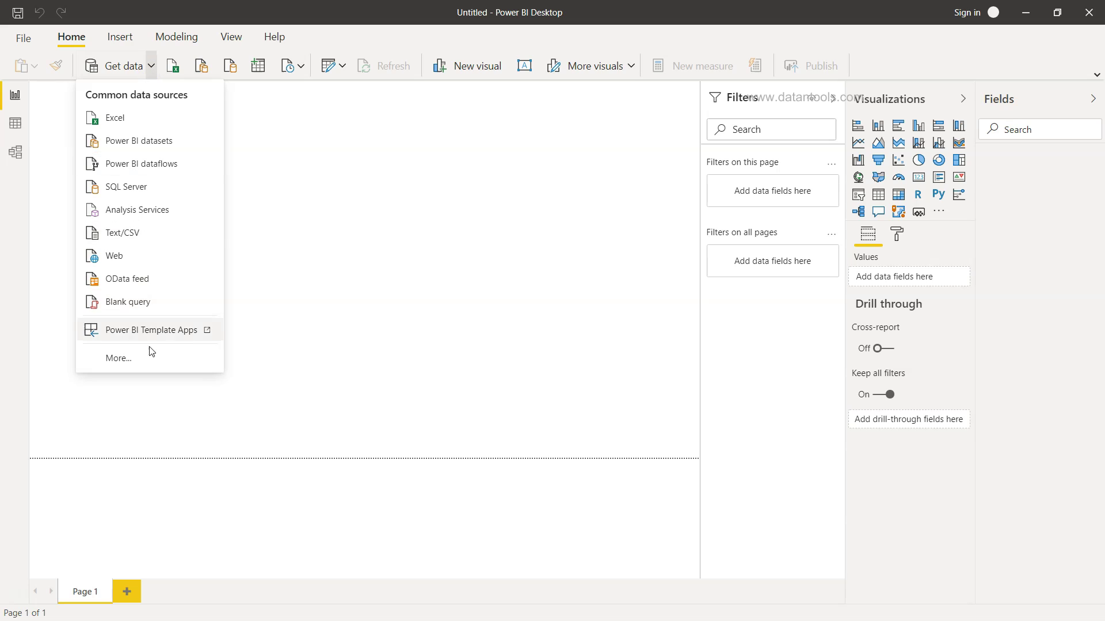
left_click(151, 358)
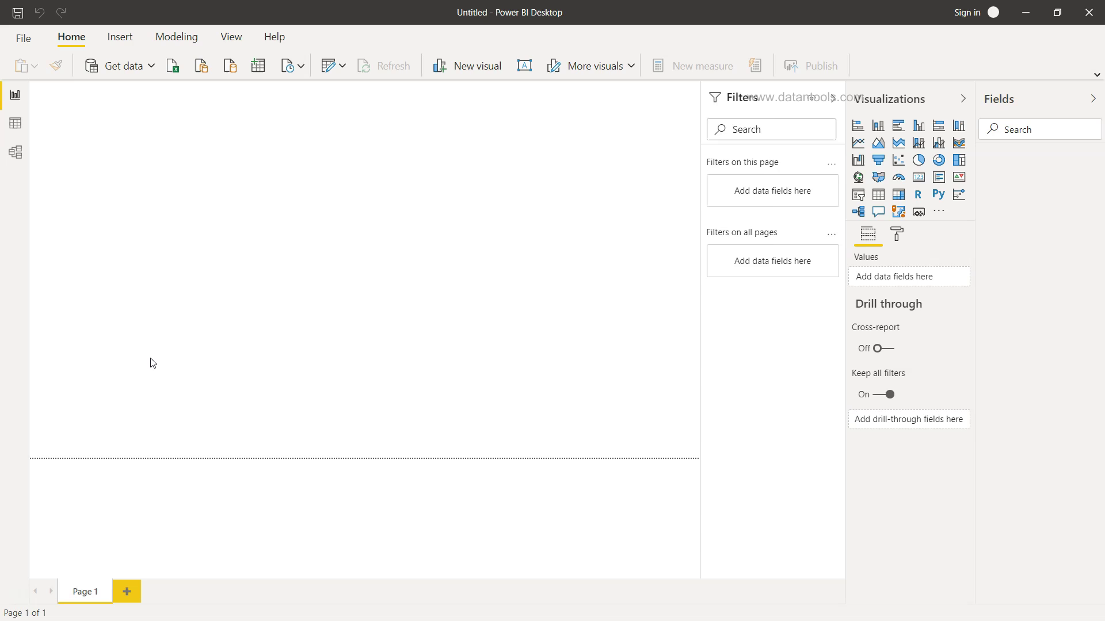
left_click(380, 288)
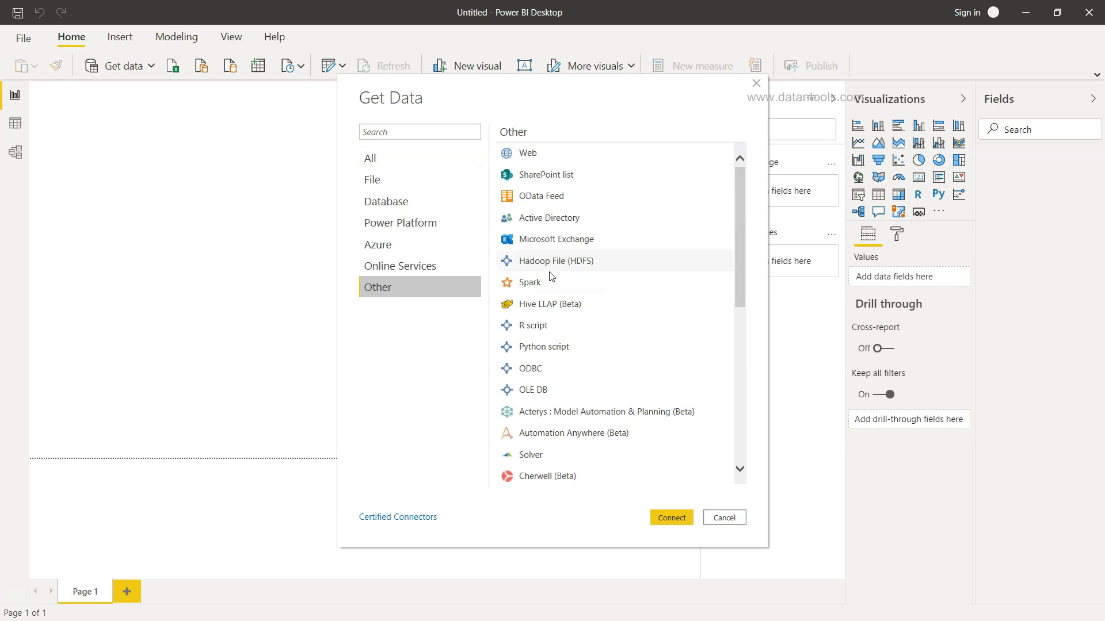
left_click(539, 371)
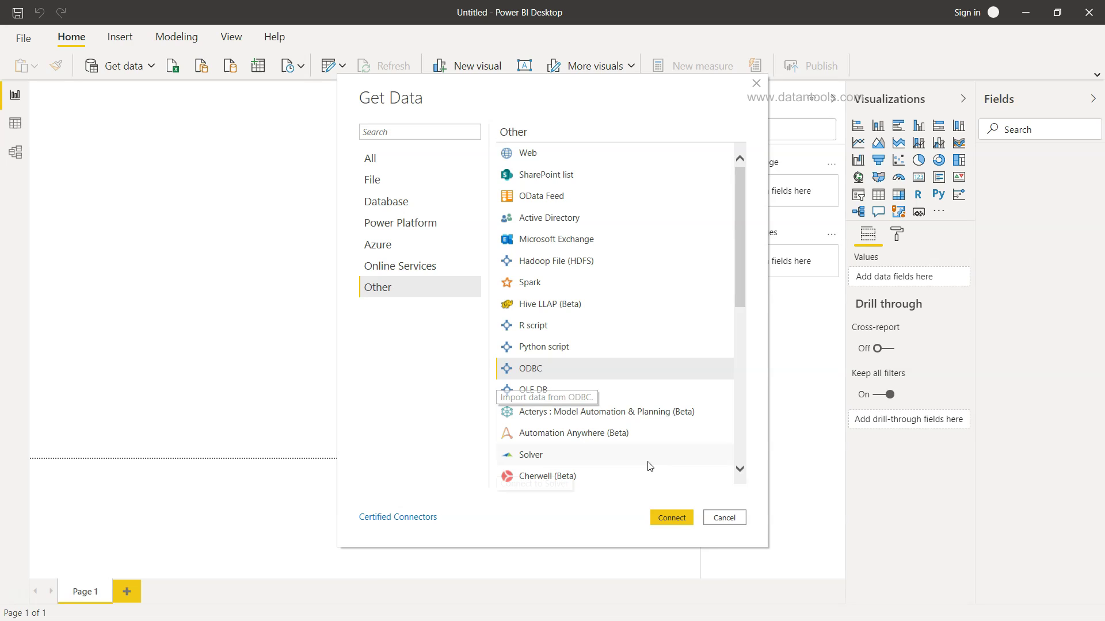
left_click(672, 519)
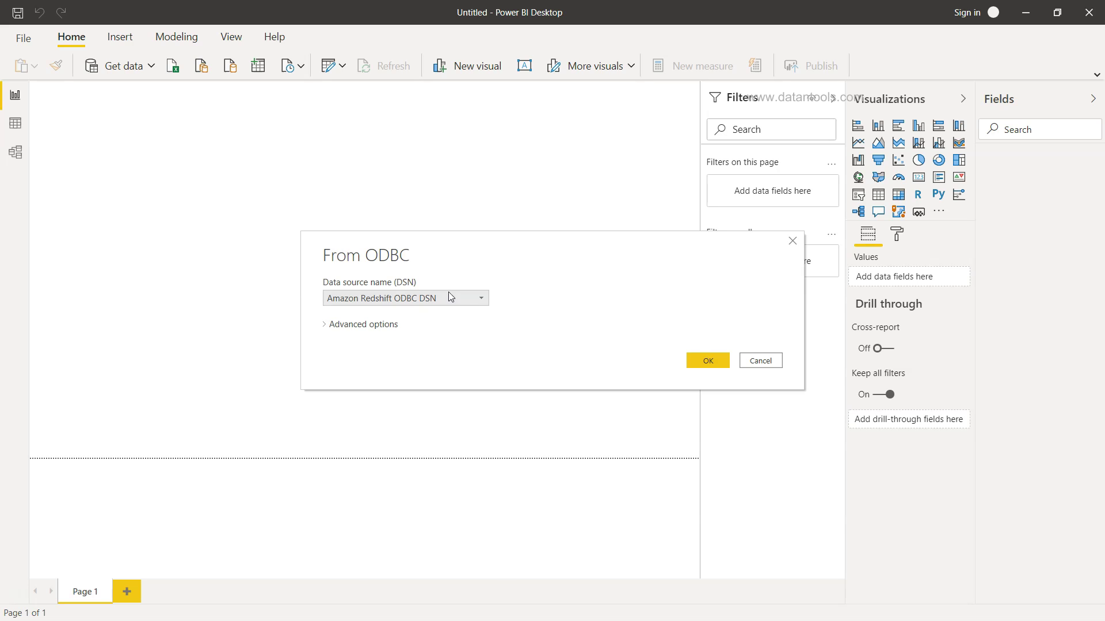
- Choose the sqlite_chinook DSN as the ODBC data source
left_click(449, 298)
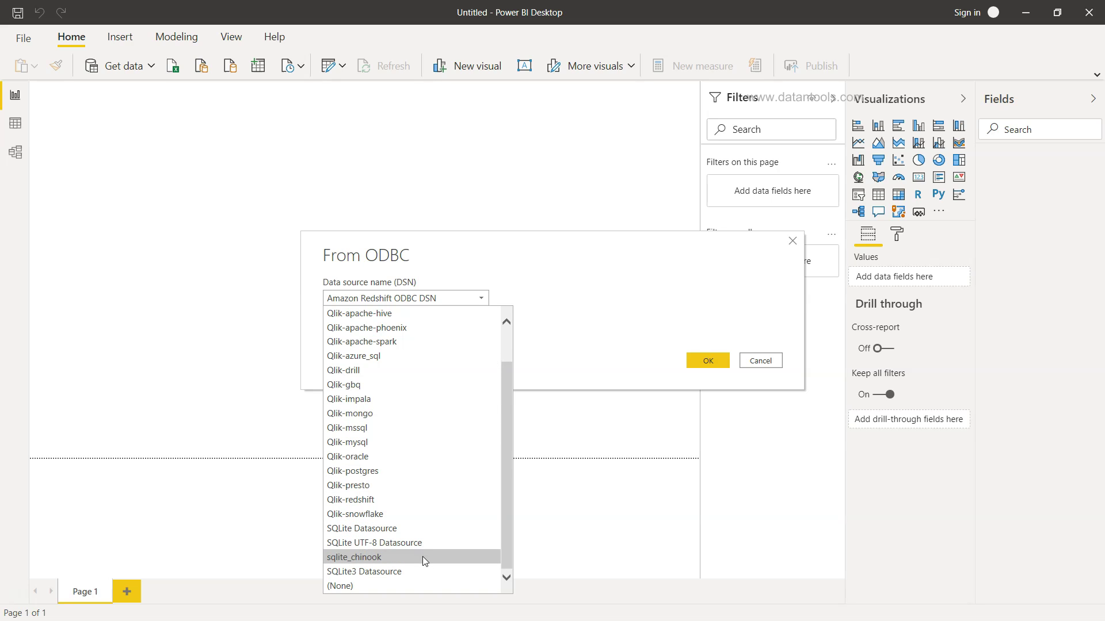
left_click(385, 559)
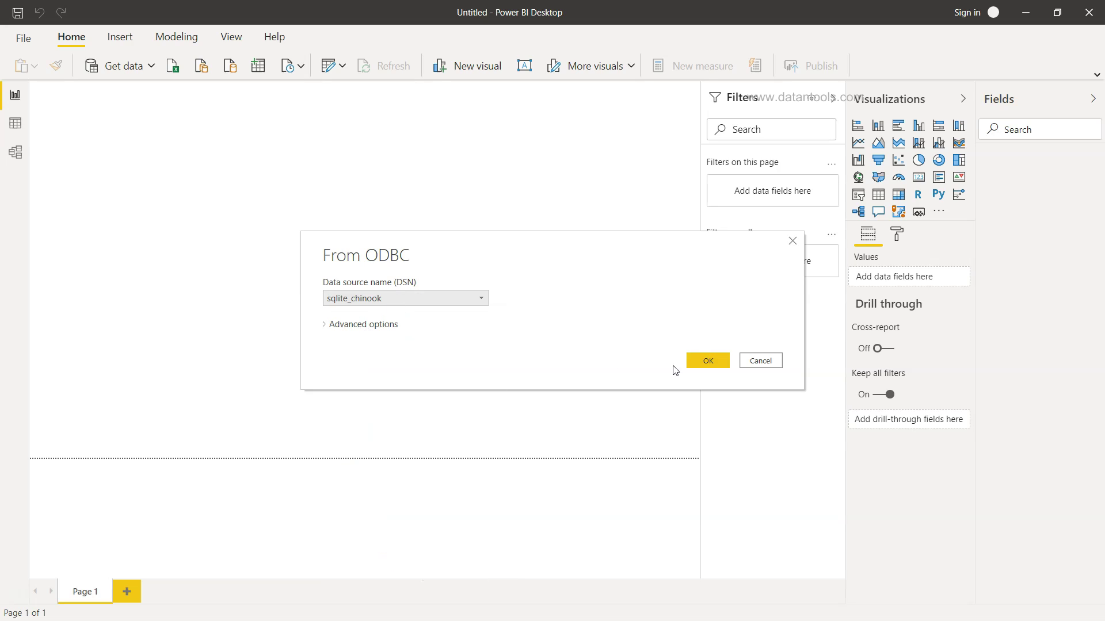
left_click(709, 361)
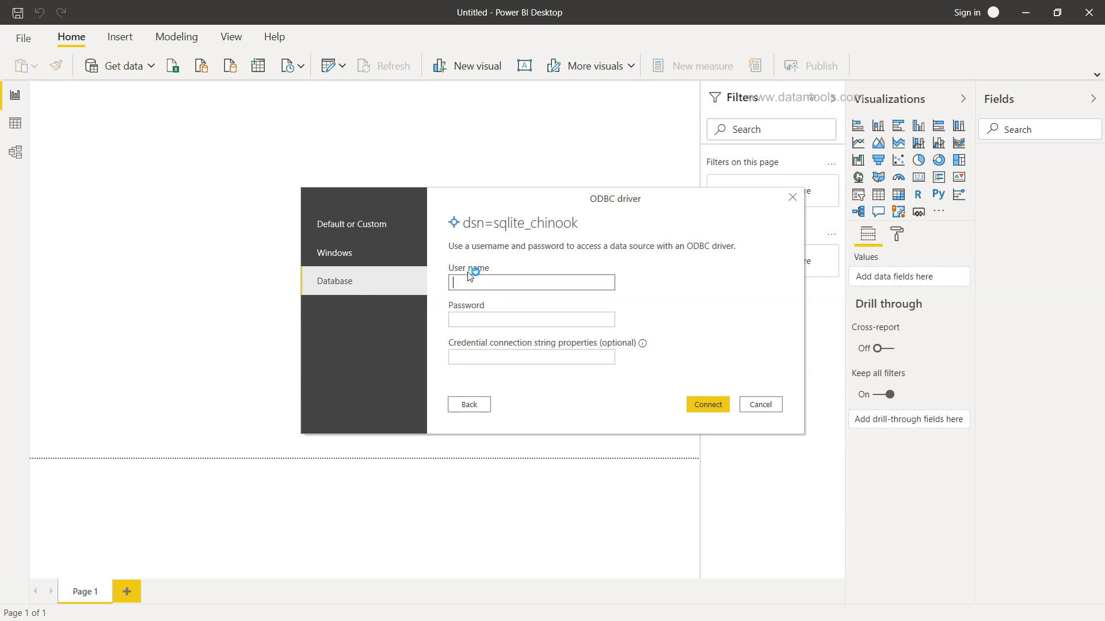
- Connect with current Windows credentials to list the Chinook tables in Navigator
left_click(482, 355)
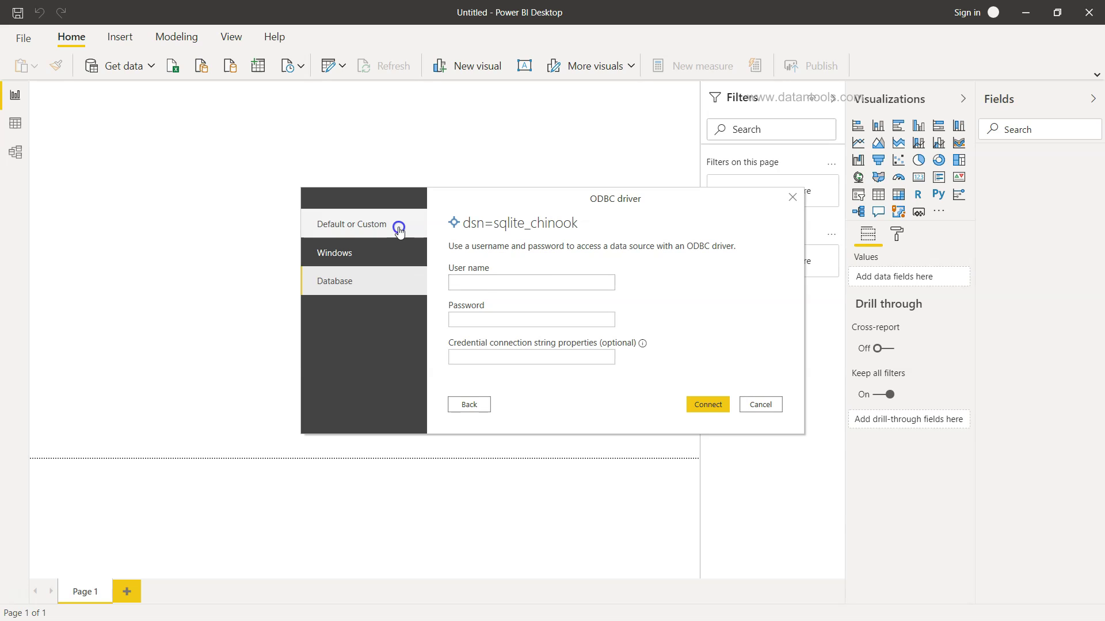
left_click(398, 226)
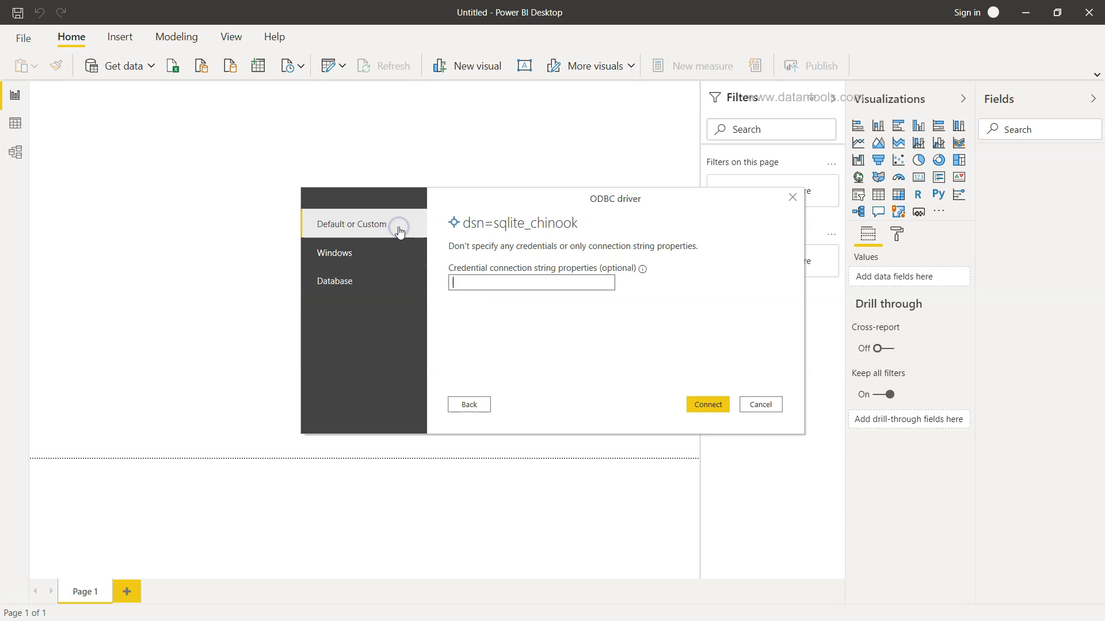
left_click(370, 260)
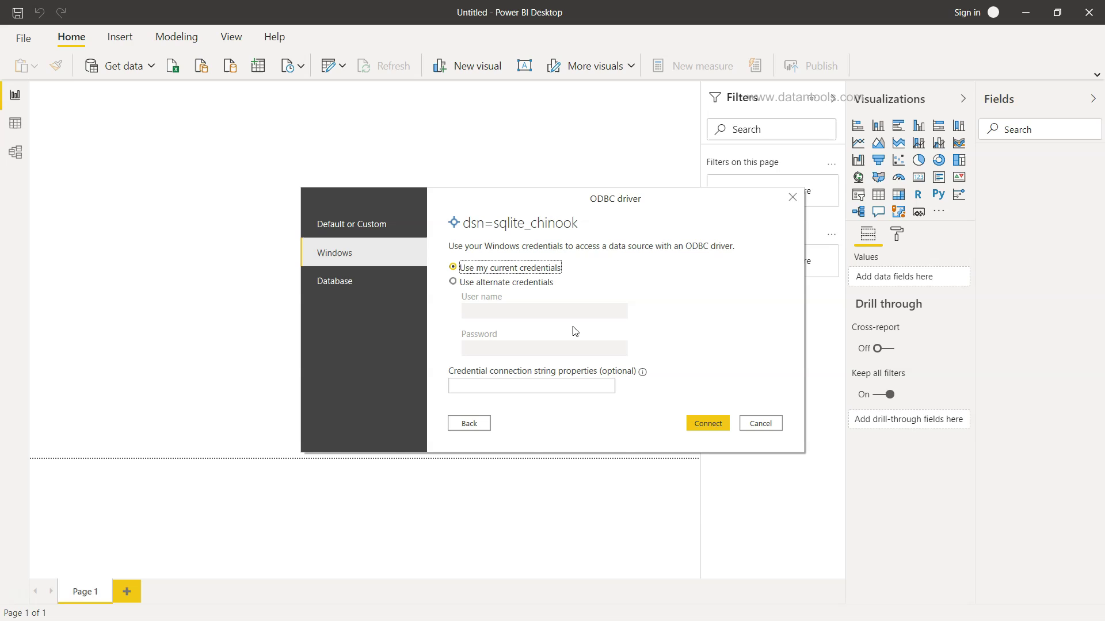
left_click(707, 424)
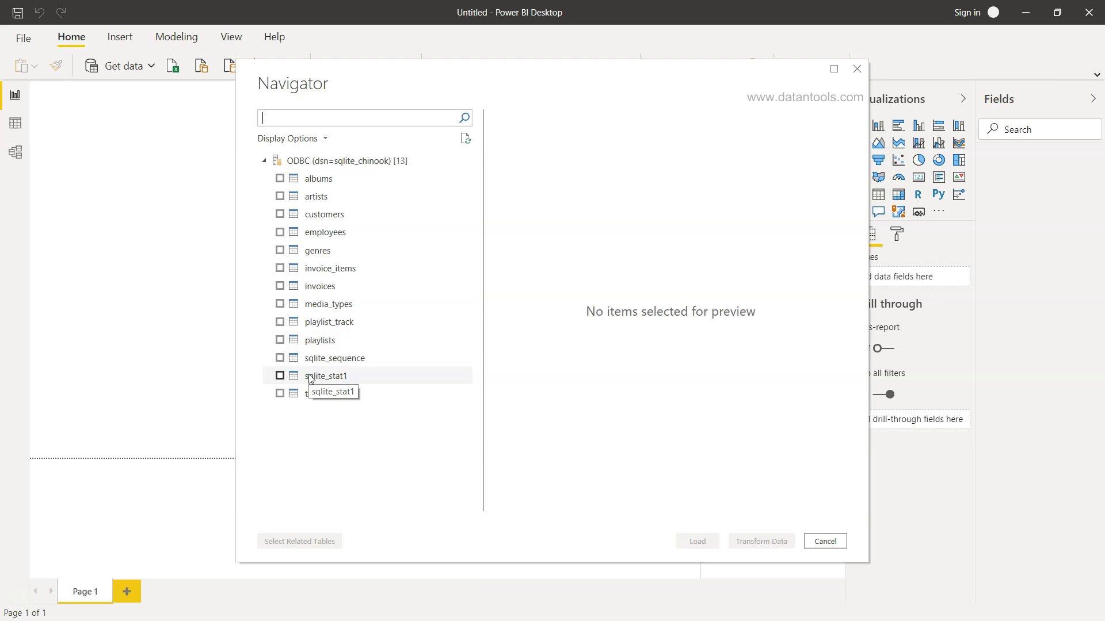
- Load the customers and employees tables into the model
left_click(280, 214)
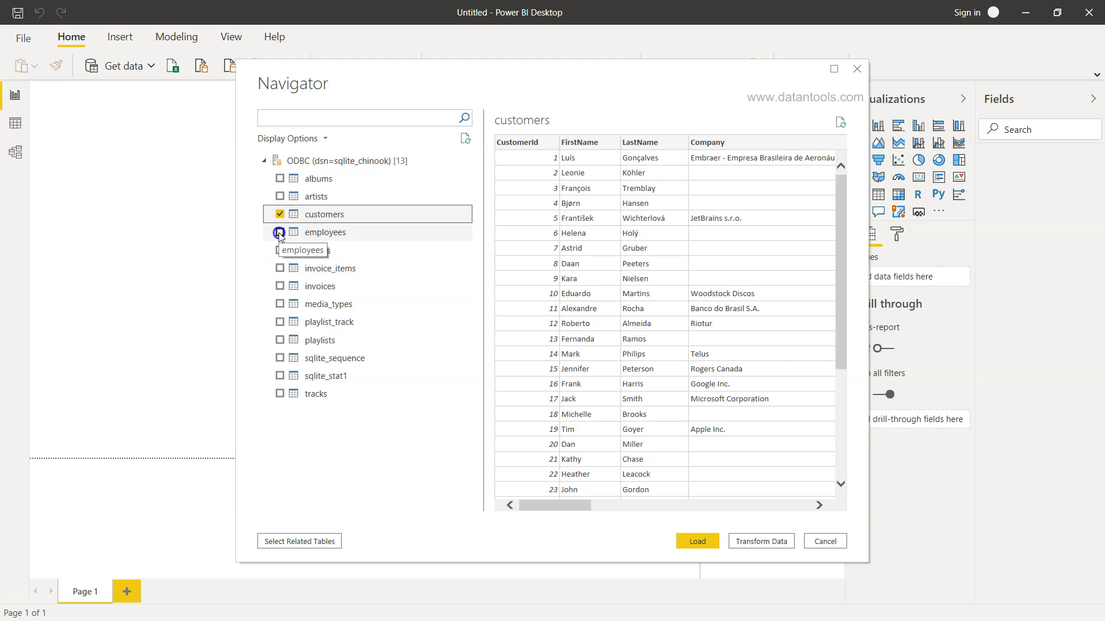
left_click(280, 233)
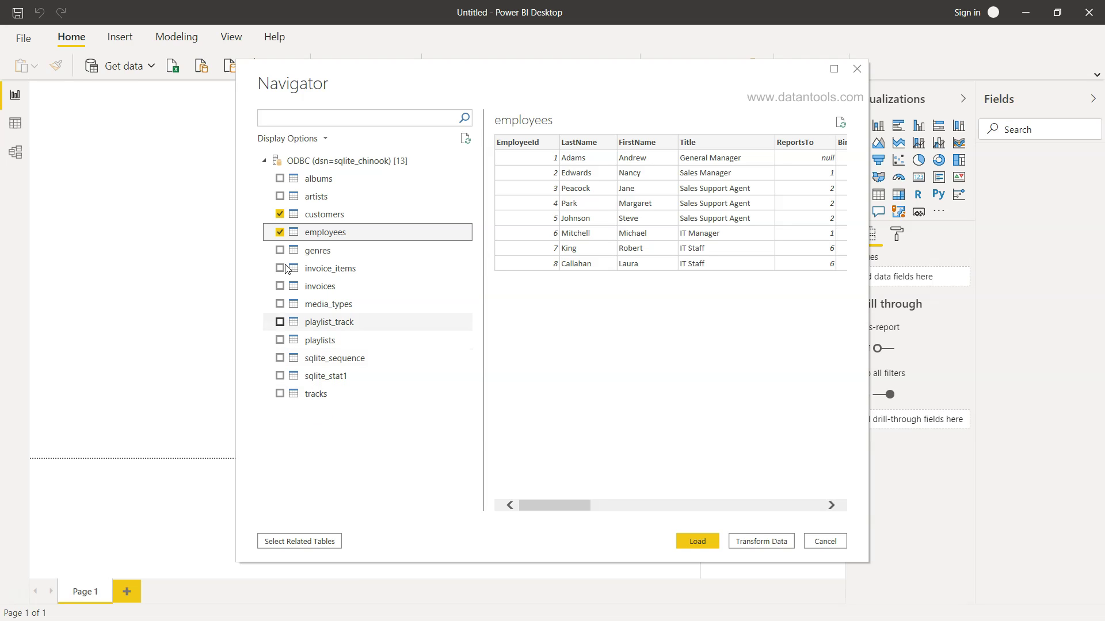
left_click(688, 542)
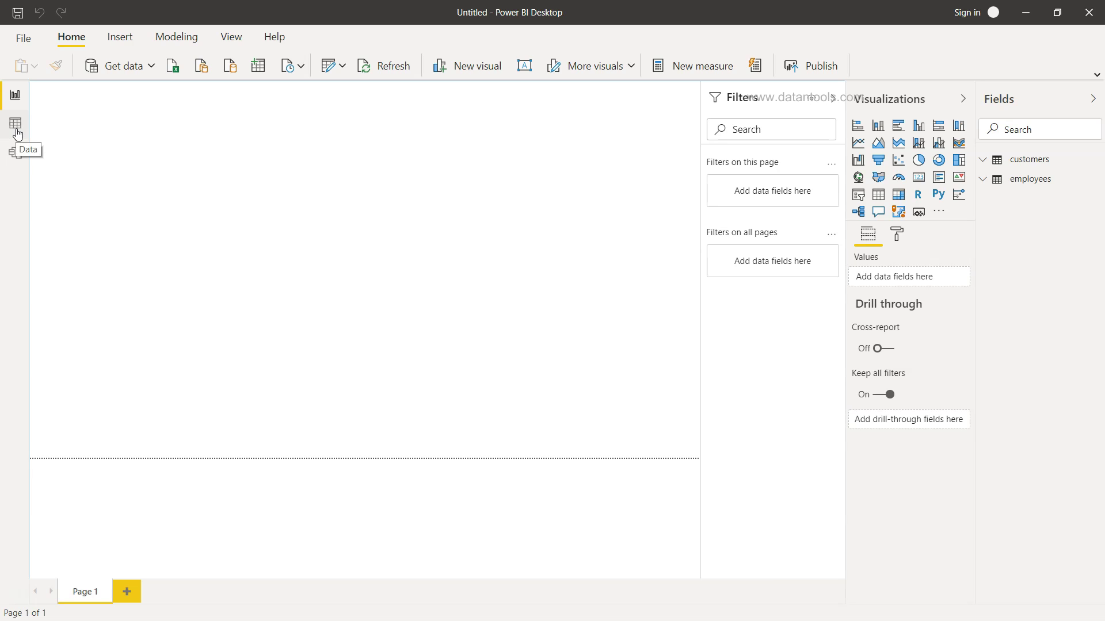
- Browse the employees rows in Data view, then enlarge the employees card in Model view to show every field
left_click(15, 125)
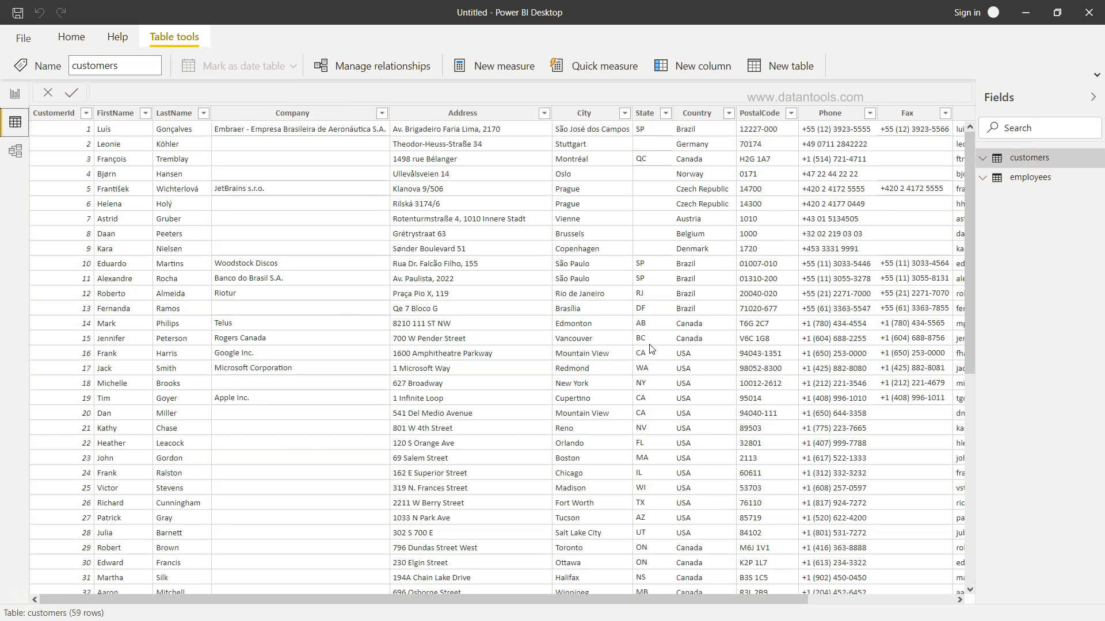
left_click(1031, 177)
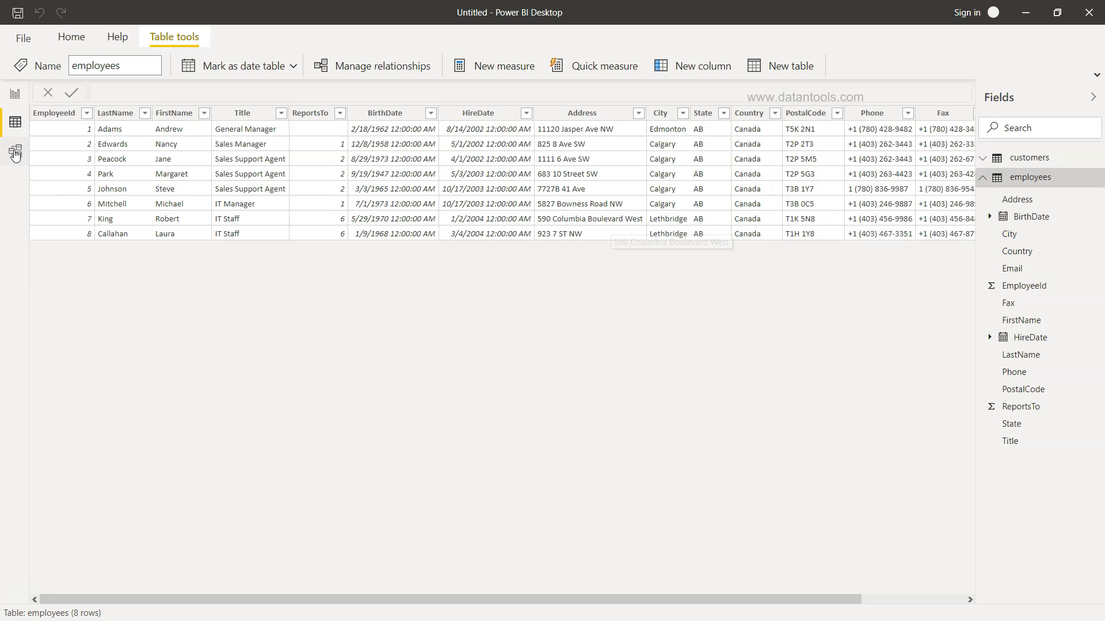
left_click(16, 152)
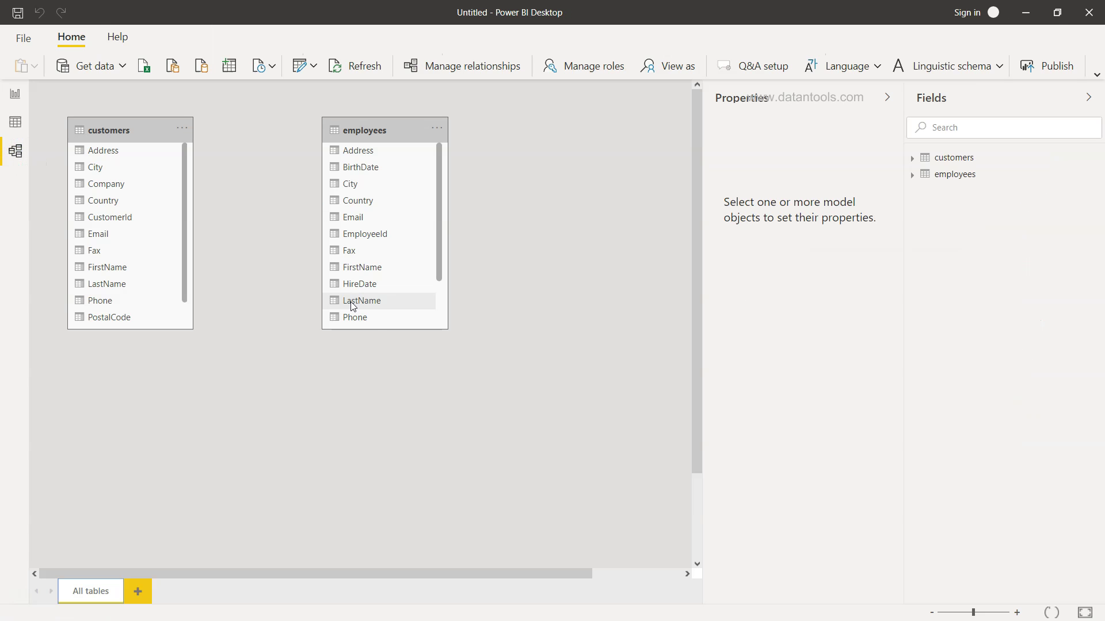
left_click_drag(377, 329, 380, 463)
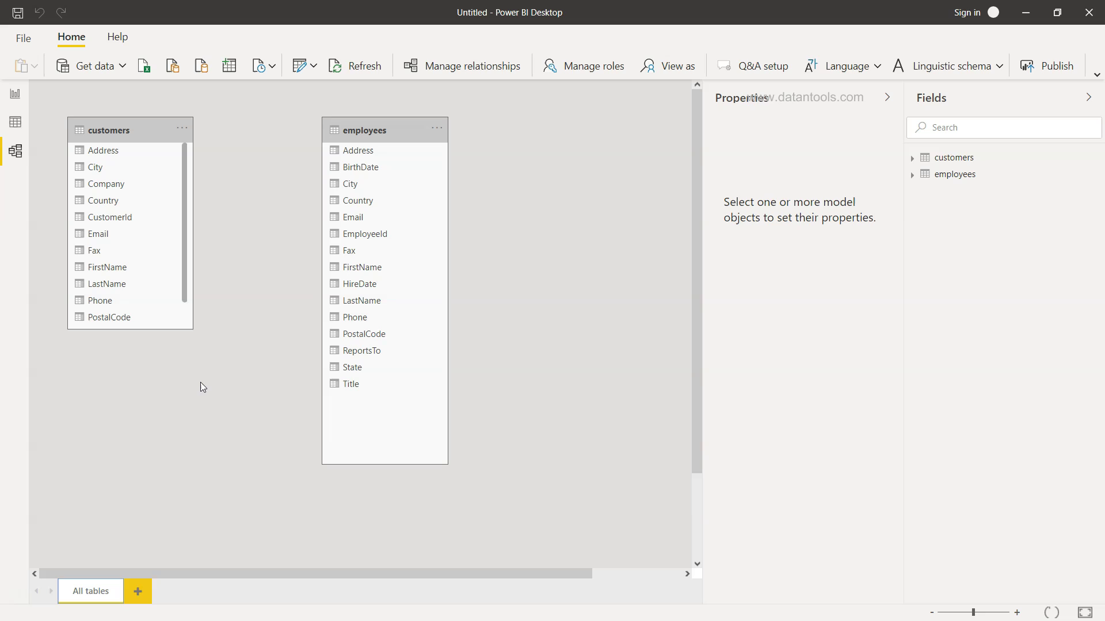
left_click(181, 344)
- Reconnect to the sqlite_chinook recent source and load the albums and artists tables
left_click(268, 66)
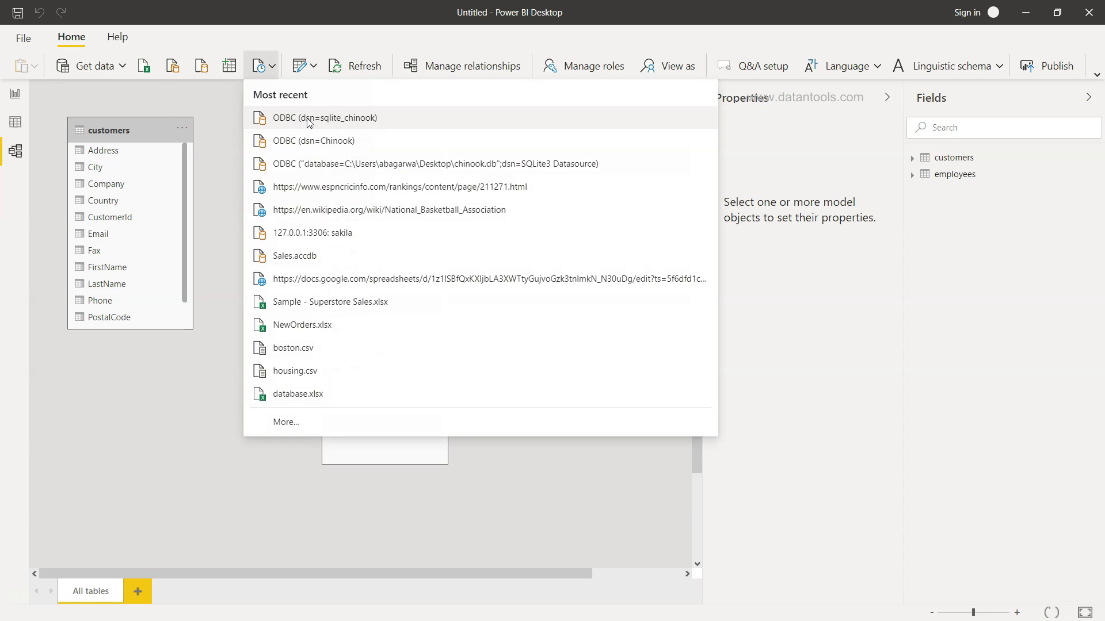
left_click(346, 120)
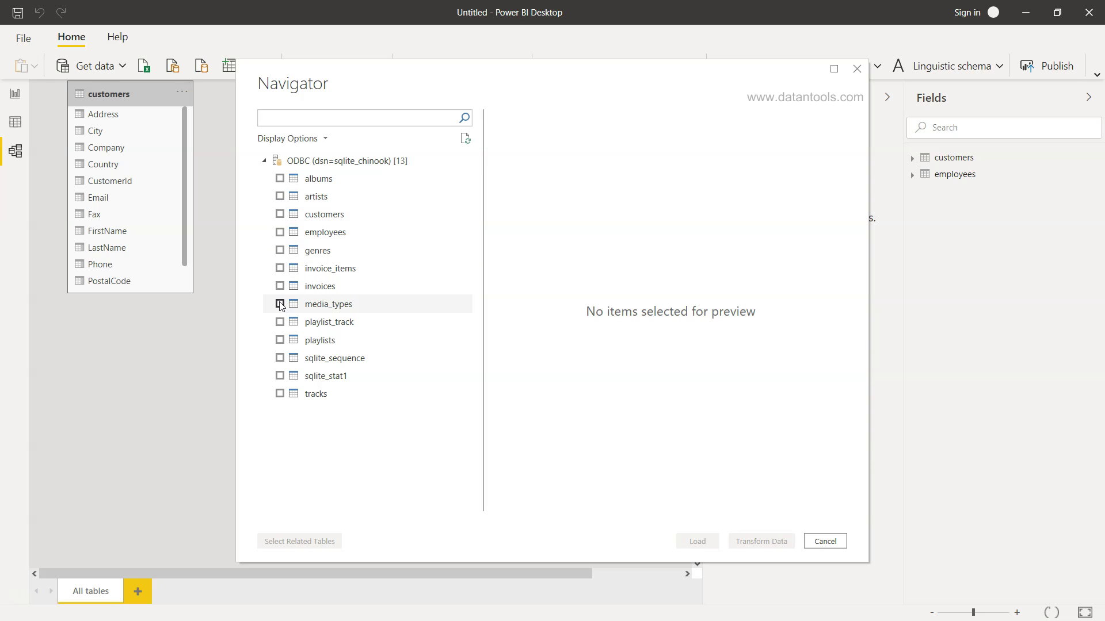
left_click(280, 178)
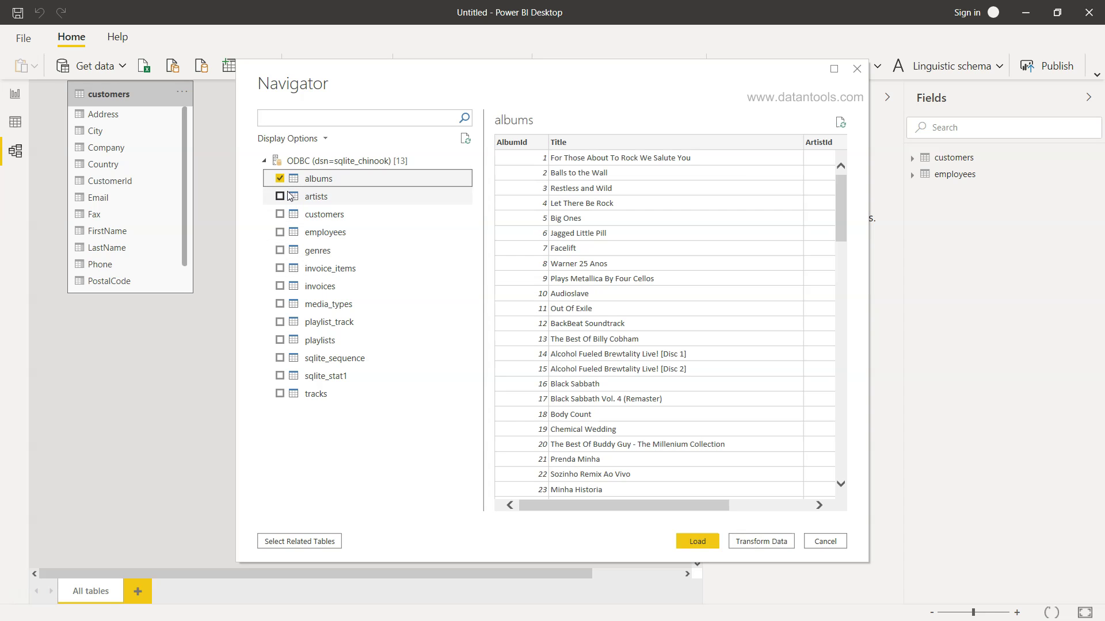
left_click(280, 198)
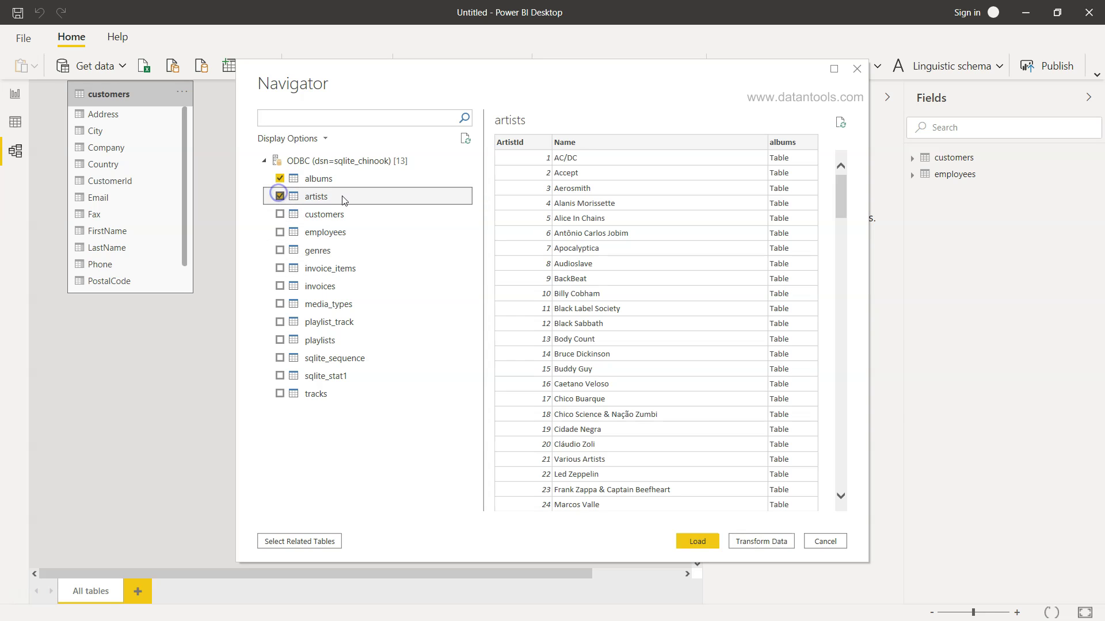
left_click(697, 541)
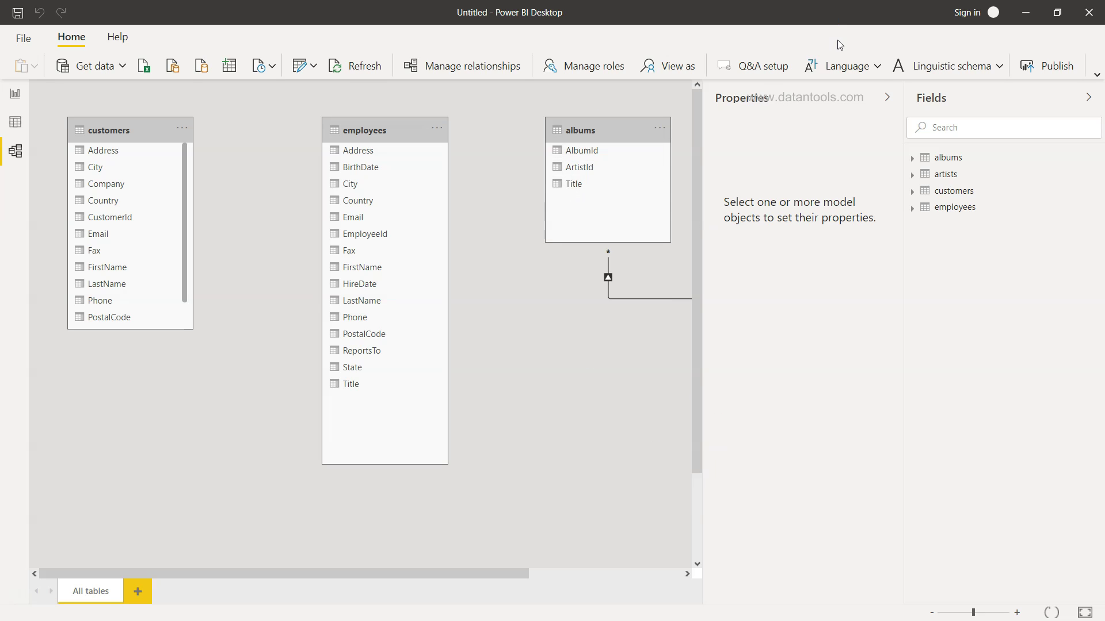
- Collapse the Properties and Fields panes and highlight the albums–artists ArtistId relationship
left_click(888, 96)
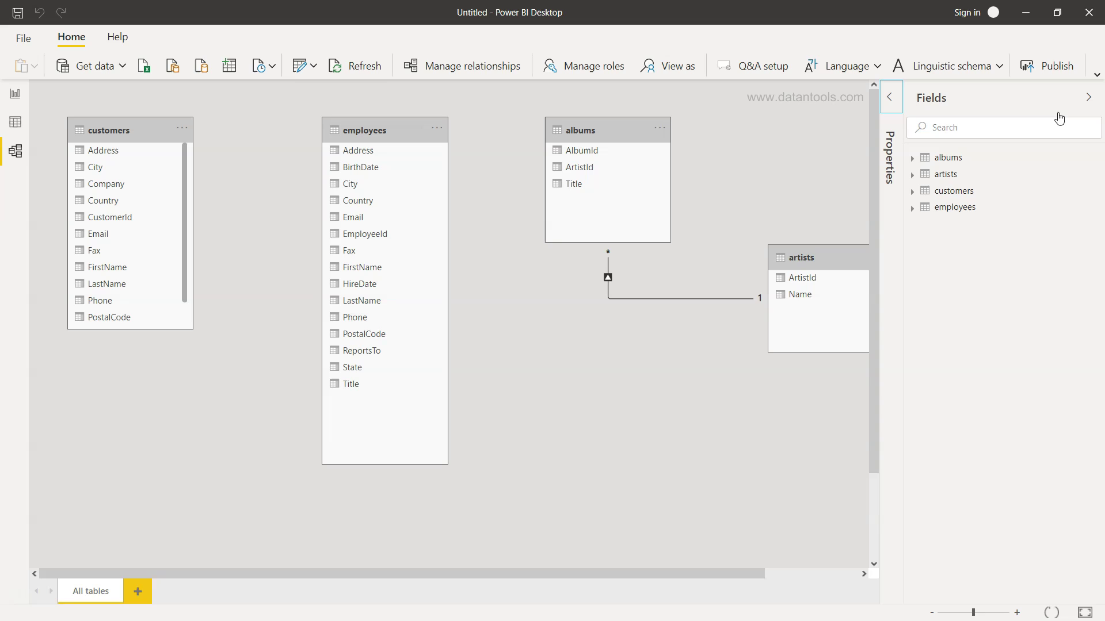
left_click(1088, 97)
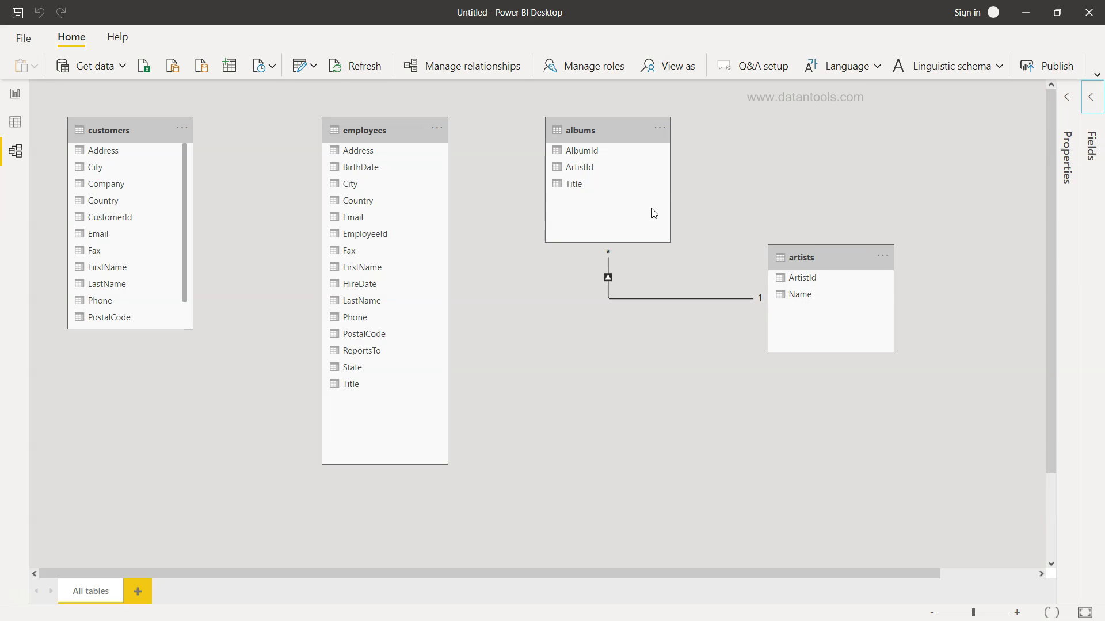
left_click(689, 301)
left_click(440, 128)
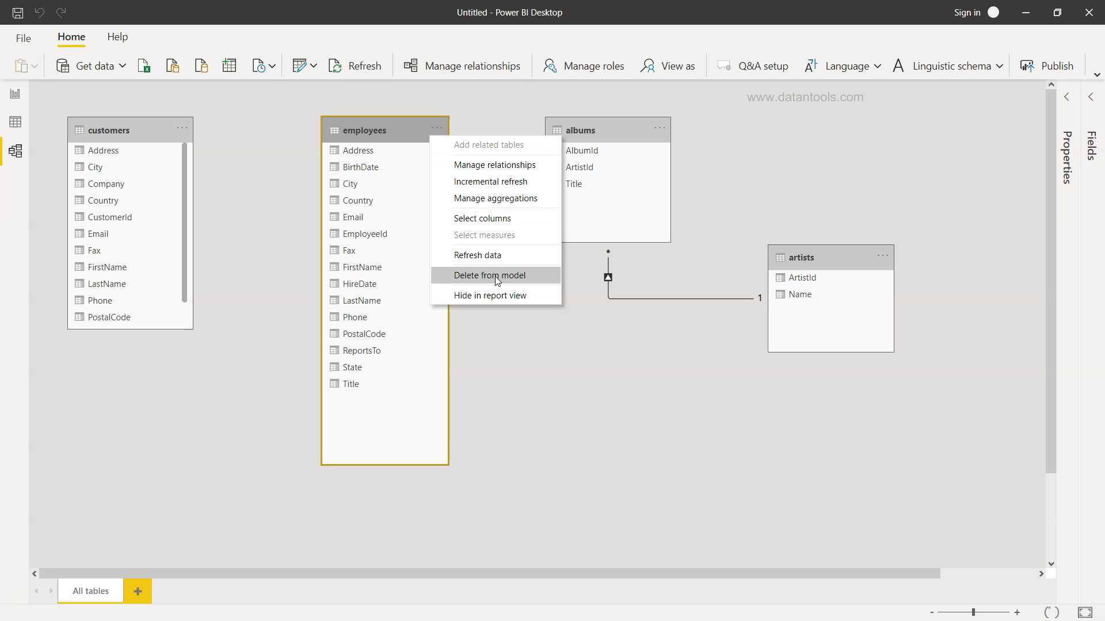
left_click(502, 400)
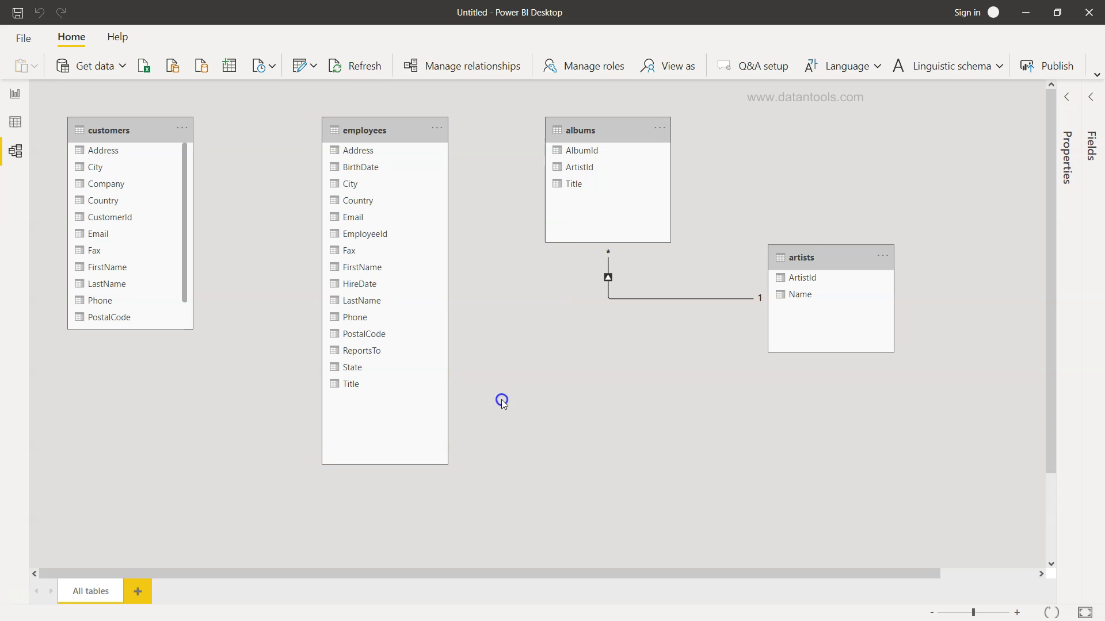